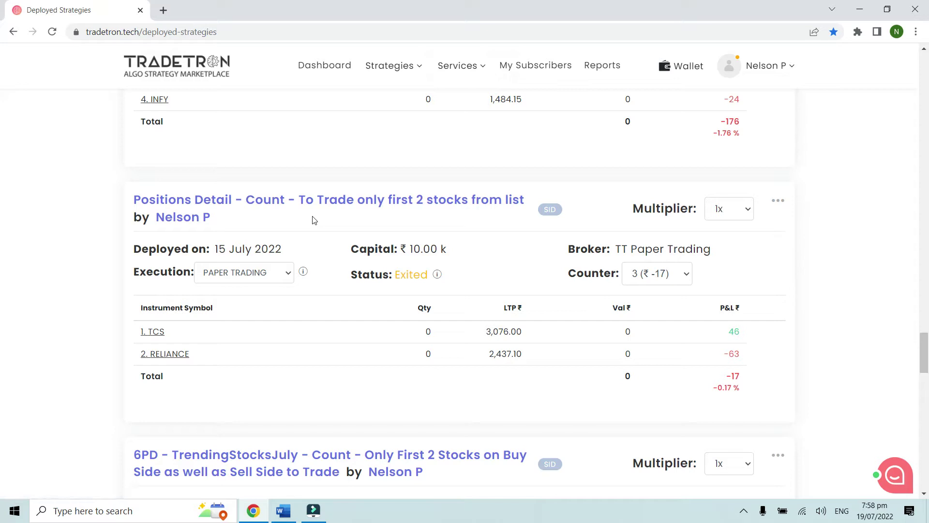
# Switch to Word to read the Positions Detail (Count) Example 1 strategy condition and trade restriction, and return to the browser
pyautogui.click(283, 511)
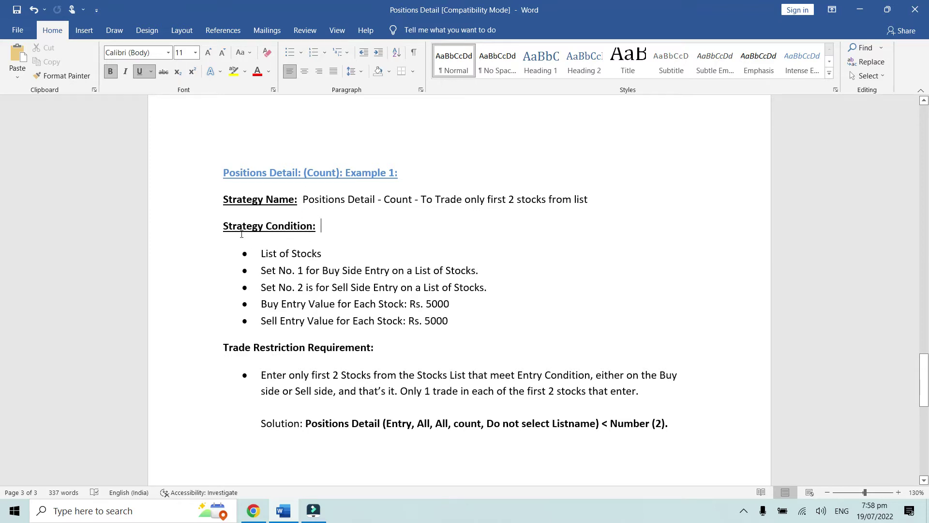
pyautogui.click(323, 226)
pyautogui.click(253, 510)
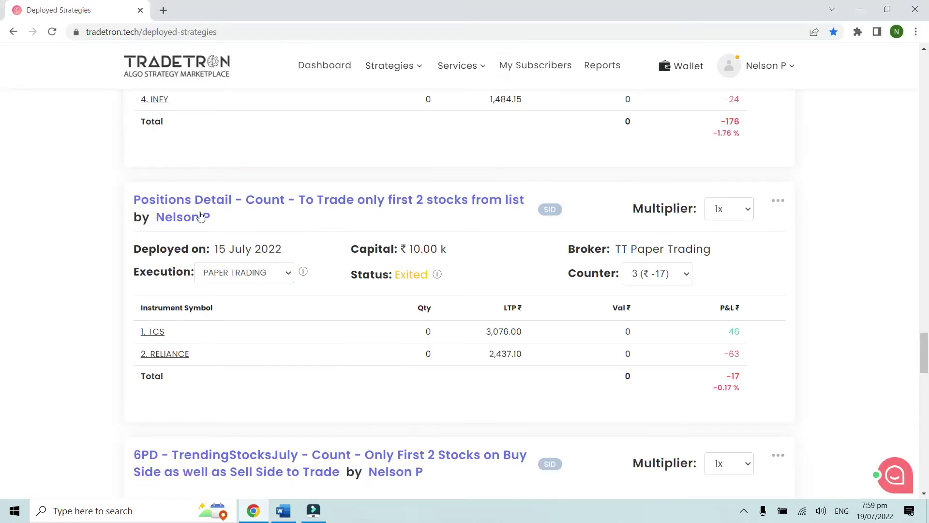
# Open the deployed strategy "Positions Detail - Count - To Trade only first 2 stocks from list" for editing in a new tab
pyautogui.click(528, 236)
pyautogui.click(777, 210)
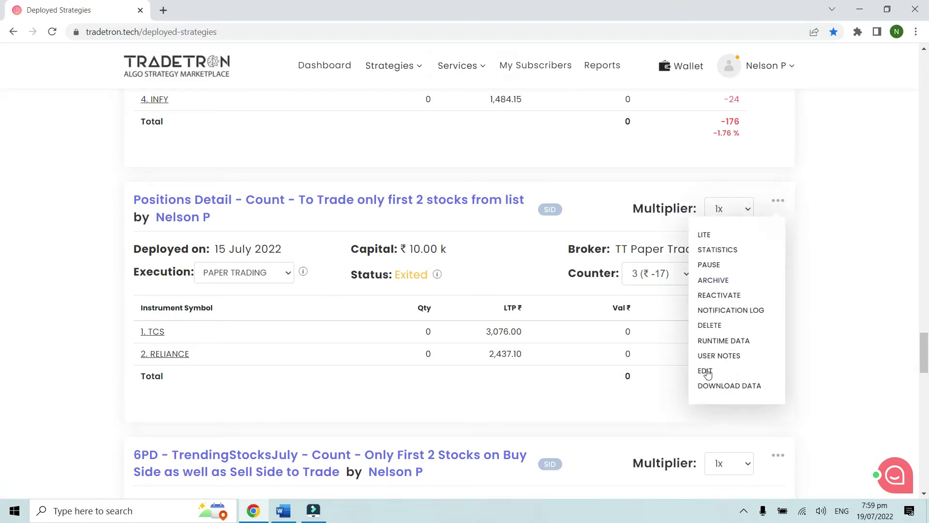
pyautogui.rightClick(707, 372)
pyautogui.click(740, 380)
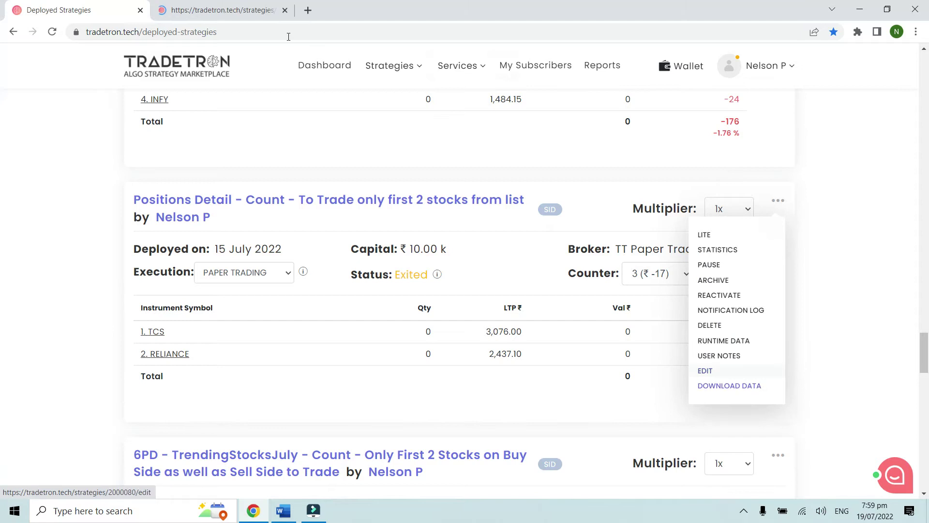
pyautogui.click(202, 5)
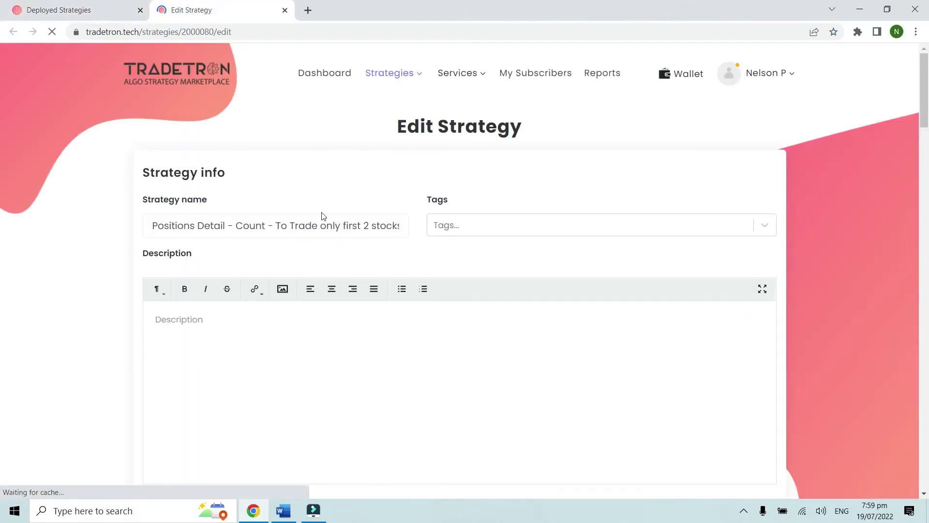
# Open the Set 1 entry conditions in the Condition Builder and review them down to the final Positions Detail condition
pyautogui.scroll(-8, 323, 216)
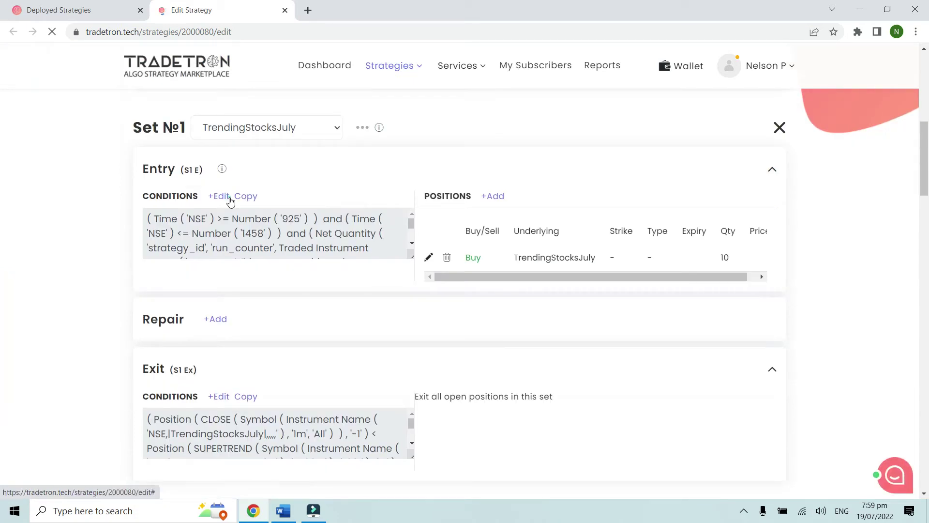
pyautogui.click(230, 198)
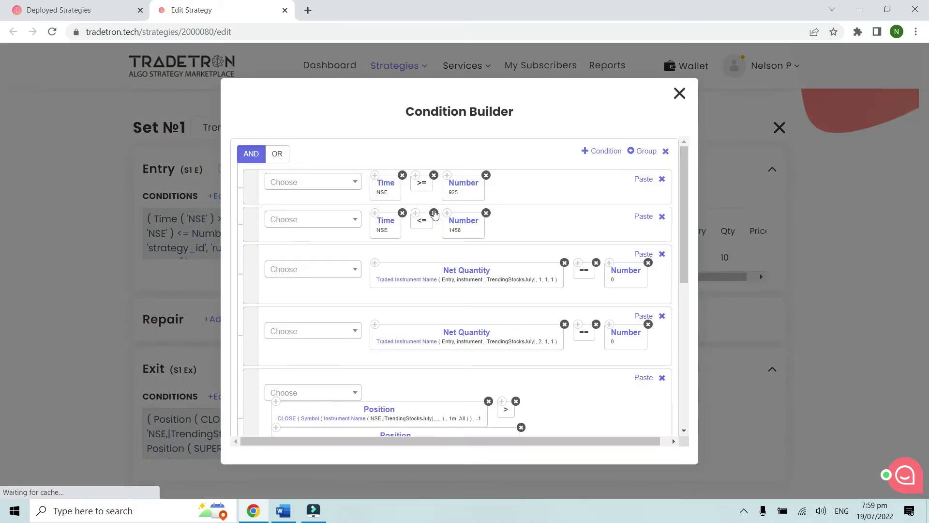
pyautogui.hotkey('ctrl', '+')
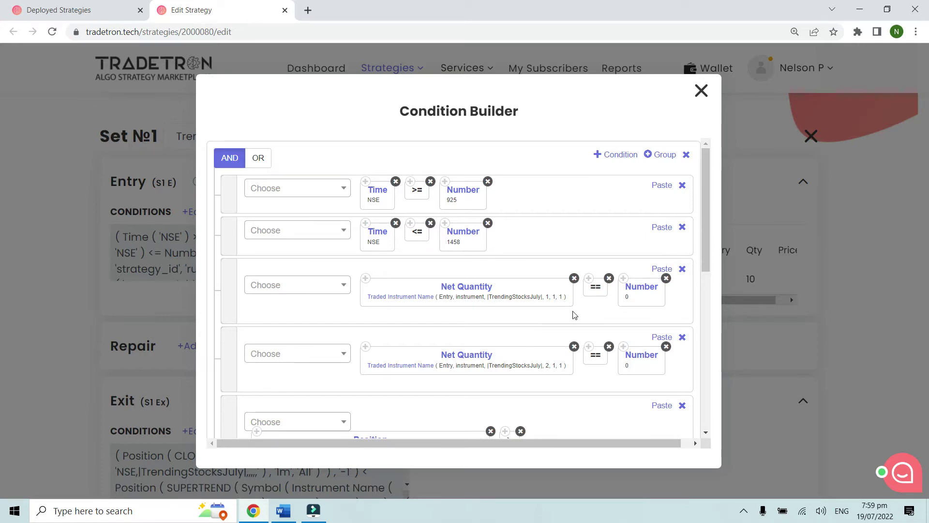
pyautogui.scroll(-5, 575, 315)
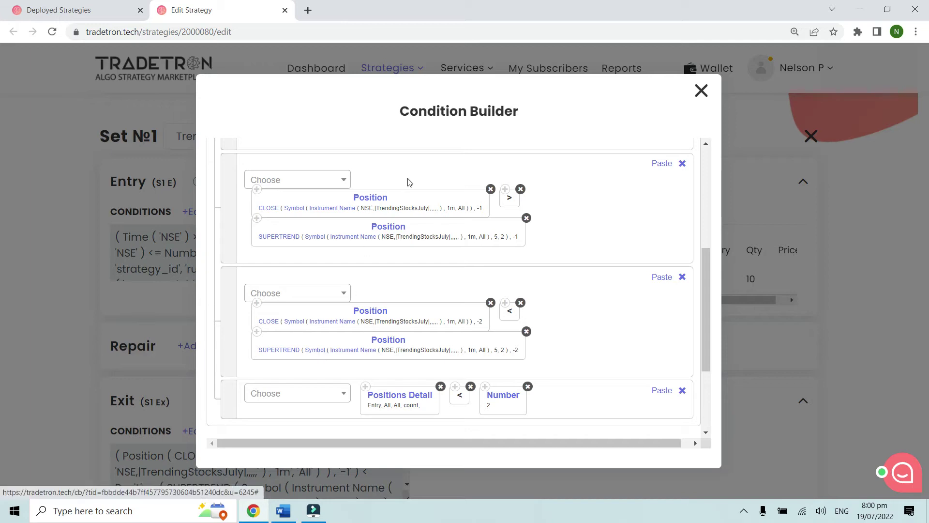
pyautogui.scroll(-3, 475, 249)
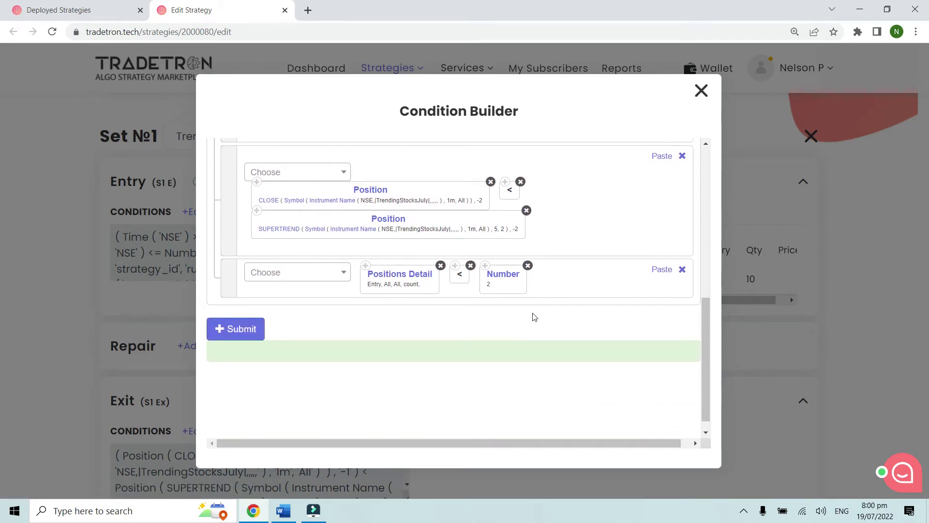
pyautogui.hotkey('ctrl', '+')
pyautogui.hotkey('ctrl', '+')
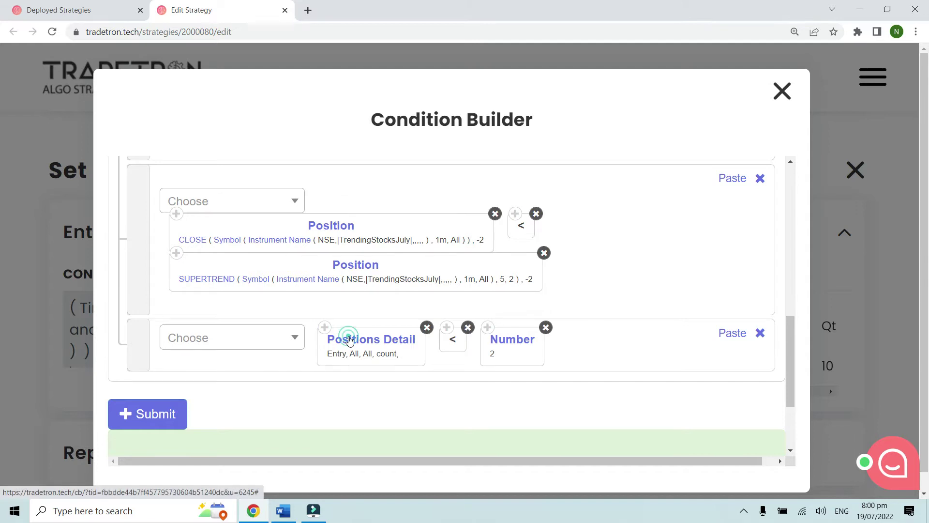
# Open the settings of the Positions Detail keyword and examine the Transaction Type options, keeping All
pyautogui.click(349, 339)
pyautogui.scroll(-1, 349, 340)
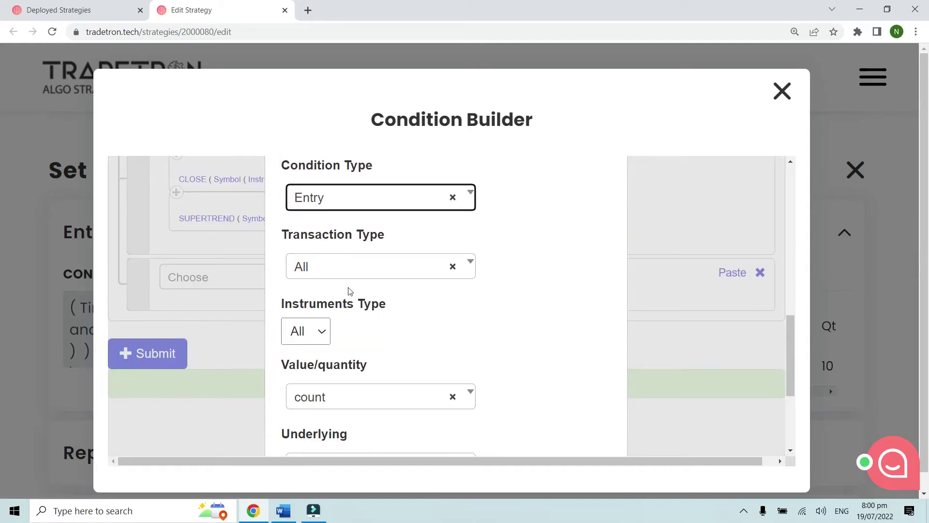
pyautogui.keyDown('ctrl'); pyautogui.scroll(-2, 351, 291); pyautogui.keyUp('ctrl')
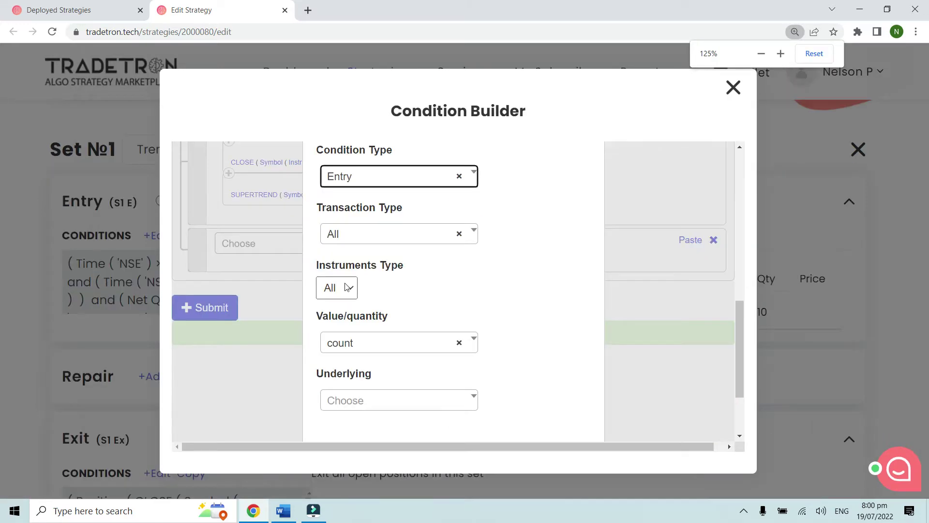
pyautogui.click(353, 242)
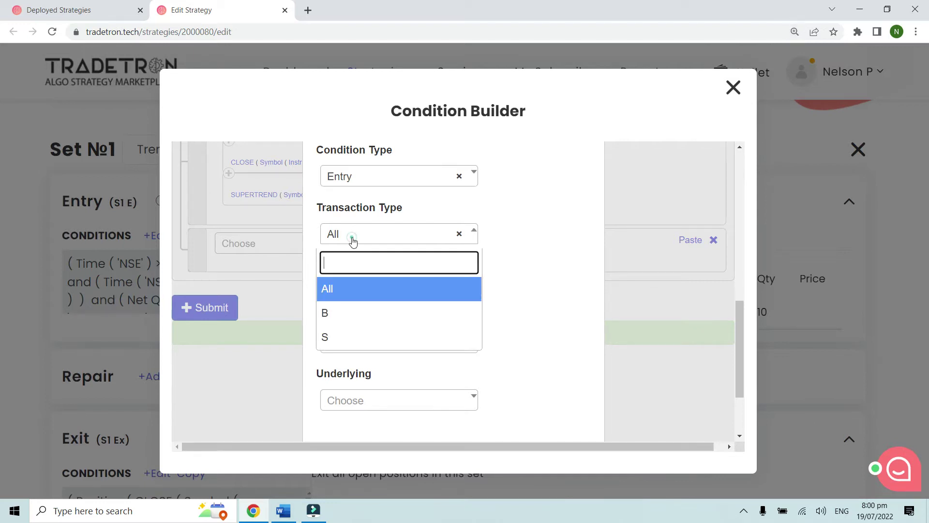
pyautogui.click(364, 290)
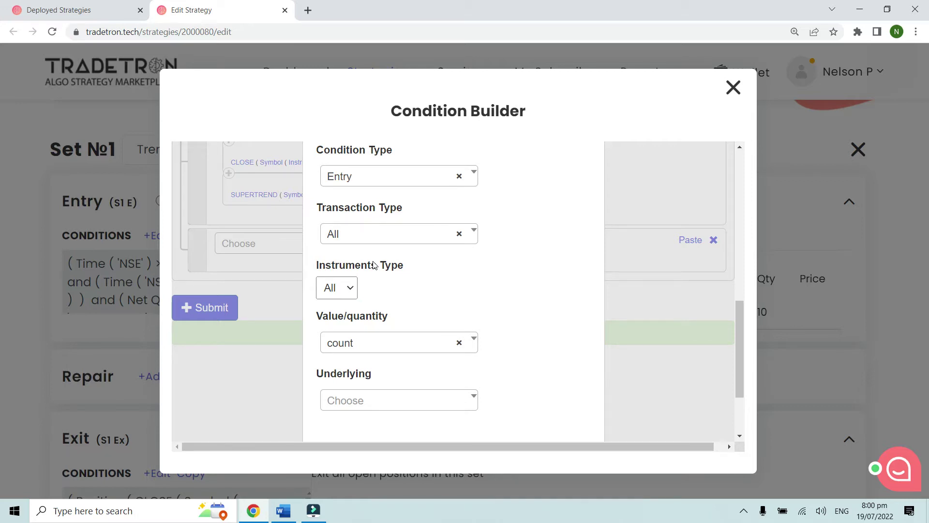
pyautogui.click(360, 244)
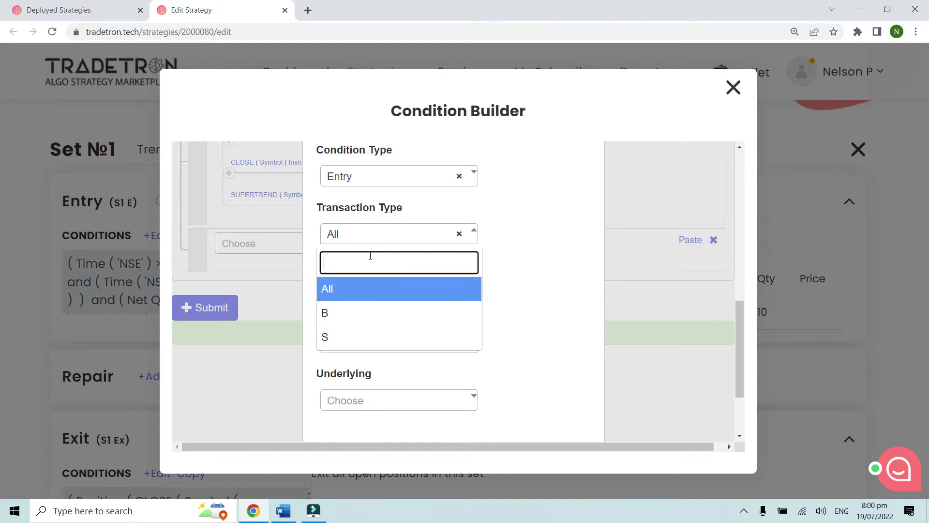
pyautogui.click(501, 263)
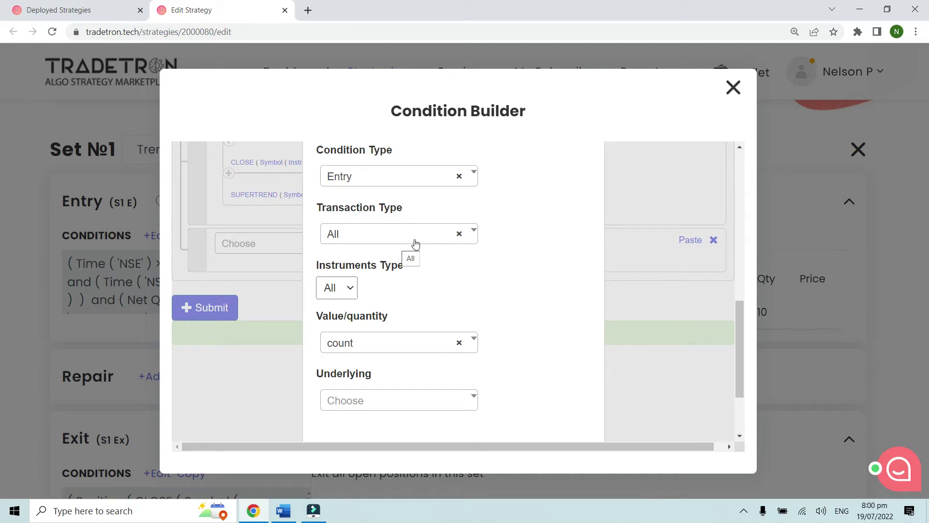
pyautogui.click(521, 257)
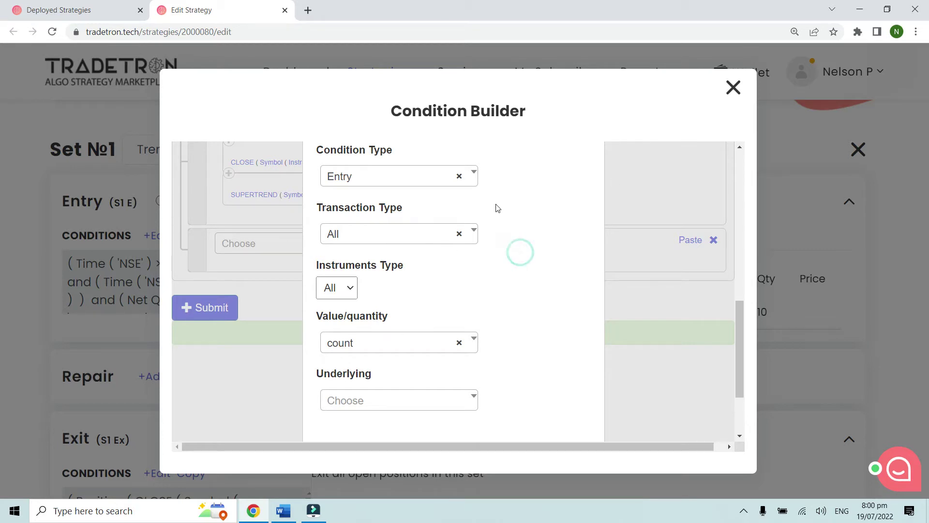
pyautogui.click(437, 228)
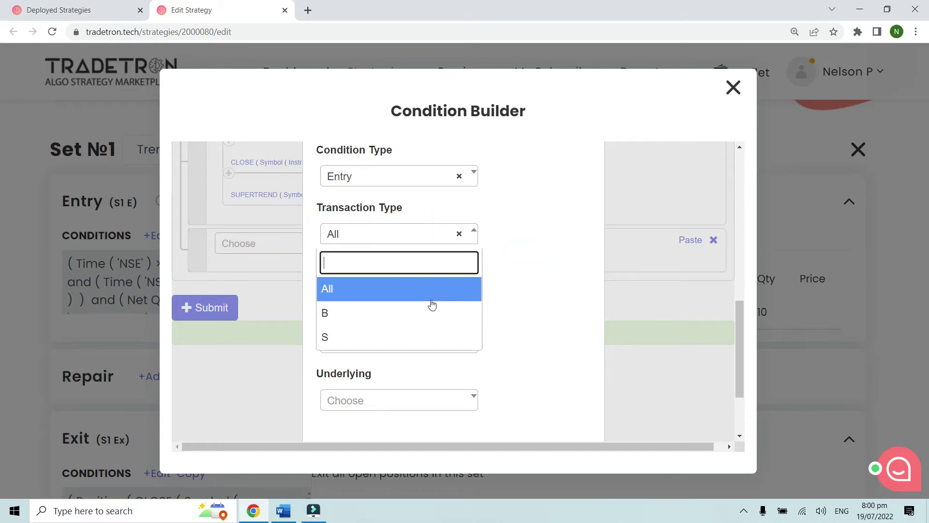
pyautogui.click(552, 301)
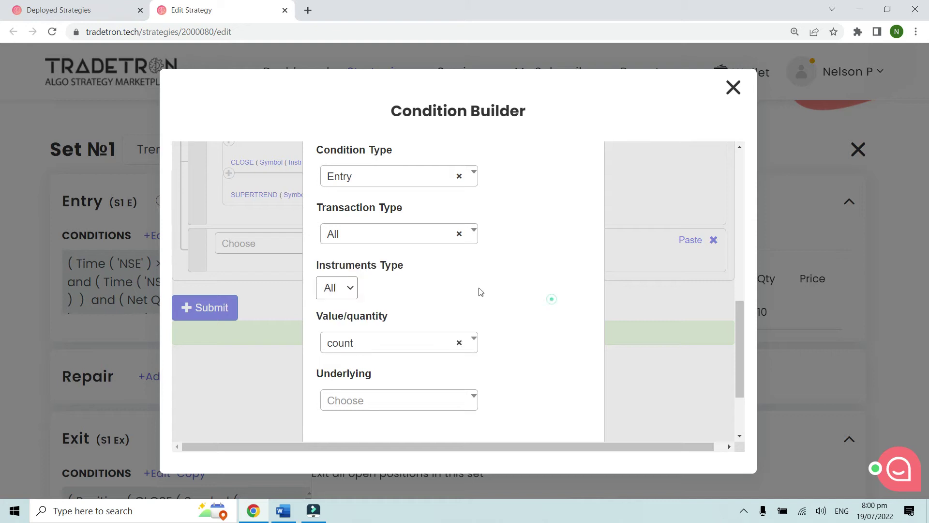
pyautogui.click(371, 235)
pyautogui.click(503, 263)
# Check the Instruments Type and Value/quantity options of Positions Detail, keeping All and count
pyautogui.click(330, 290)
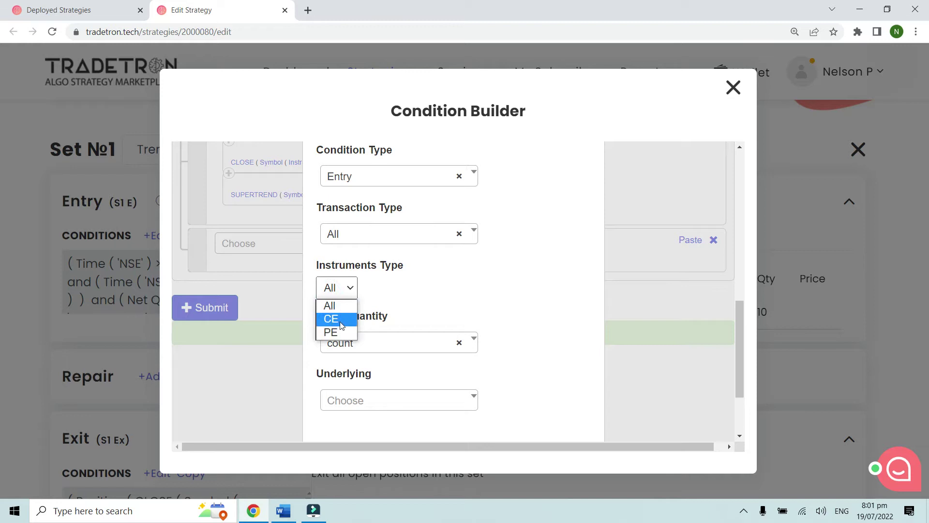
pyautogui.click(343, 305)
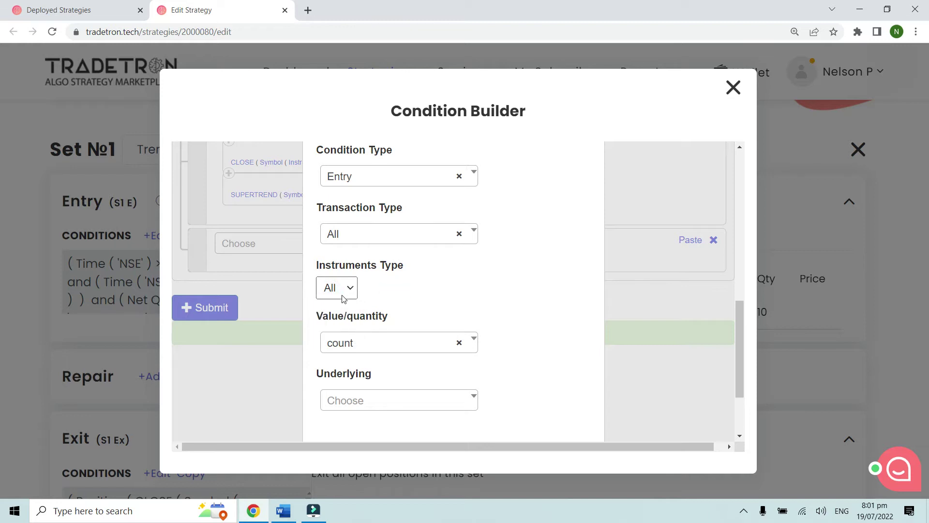
pyautogui.click(377, 341)
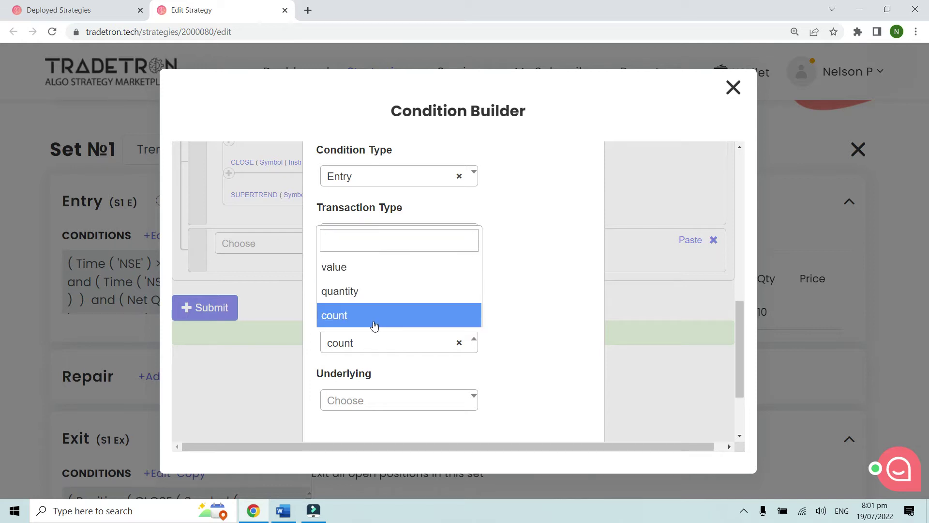
pyautogui.click(373, 319)
pyautogui.click(487, 302)
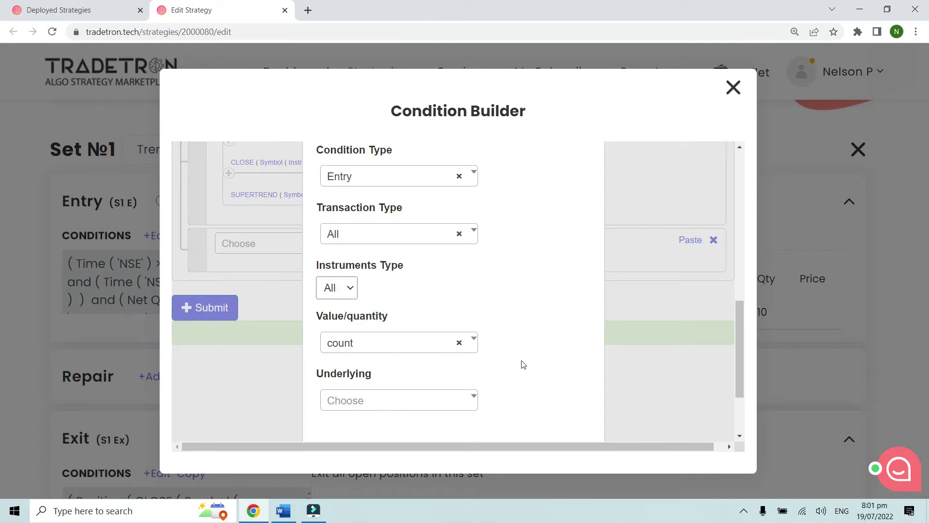
# Look through the Underlying choices without selecting one and close the Positions Detail settings
pyautogui.scroll(-1, 523, 364)
pyautogui.click(409, 339)
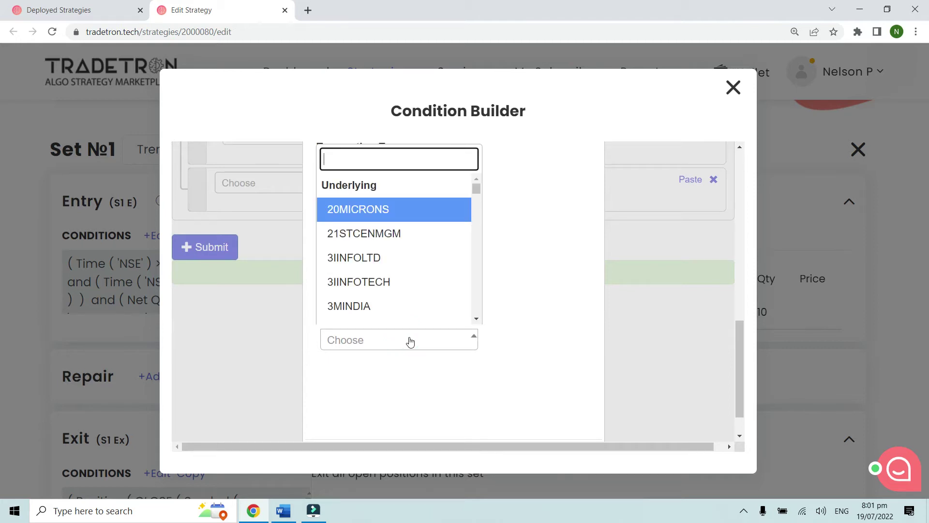
pyautogui.click(410, 341)
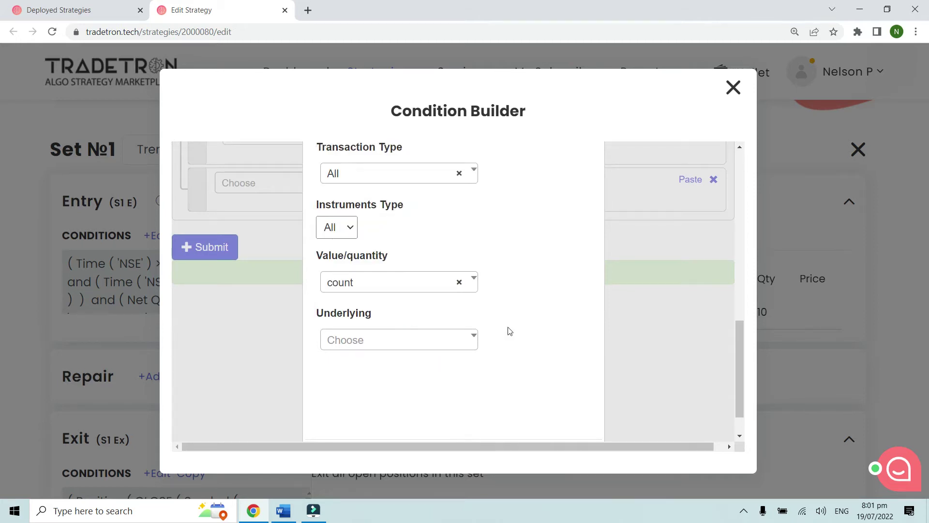
pyautogui.scroll(-1, 506, 329)
pyautogui.click(507, 422)
pyautogui.click(462, 333)
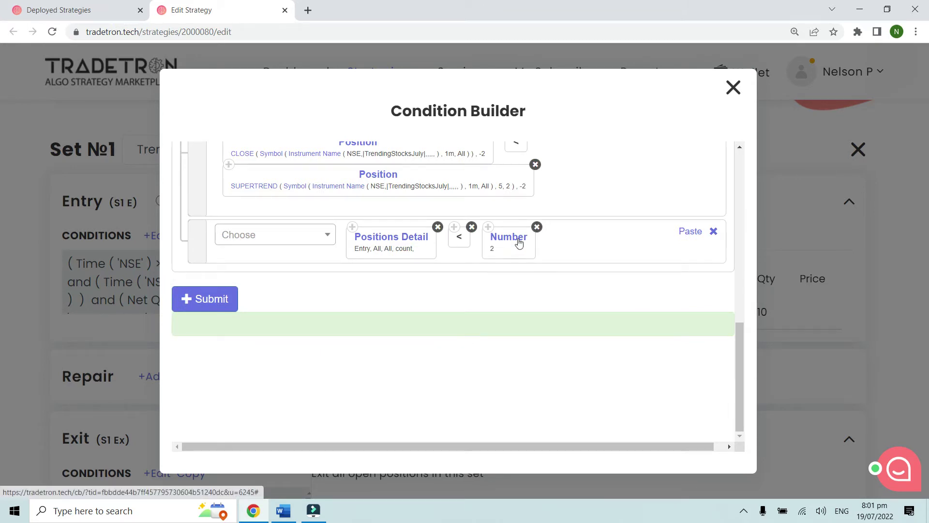
# Review the Set 1 Supertrend and Positions Detail entry conditions once more and close the Condition Builder
pyautogui.scroll(3, 513, 275)
pyautogui.scroll(-2, 513, 275)
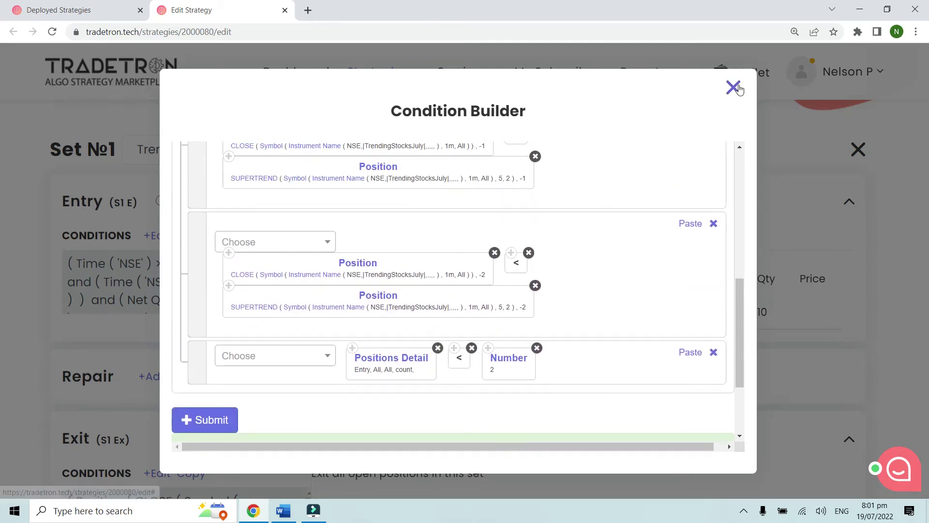
pyautogui.click(734, 88)
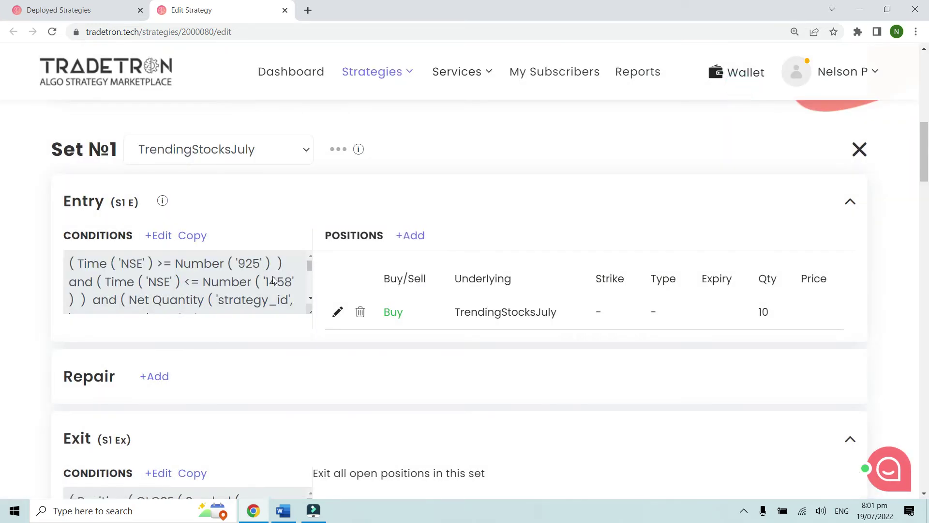
# Open the Set 2 entry conditions in the Condition Builder and examine the Positions Detail condition at the end
pyautogui.hotkey('ctrl', '-')
pyautogui.scroll(-10, 275, 281)
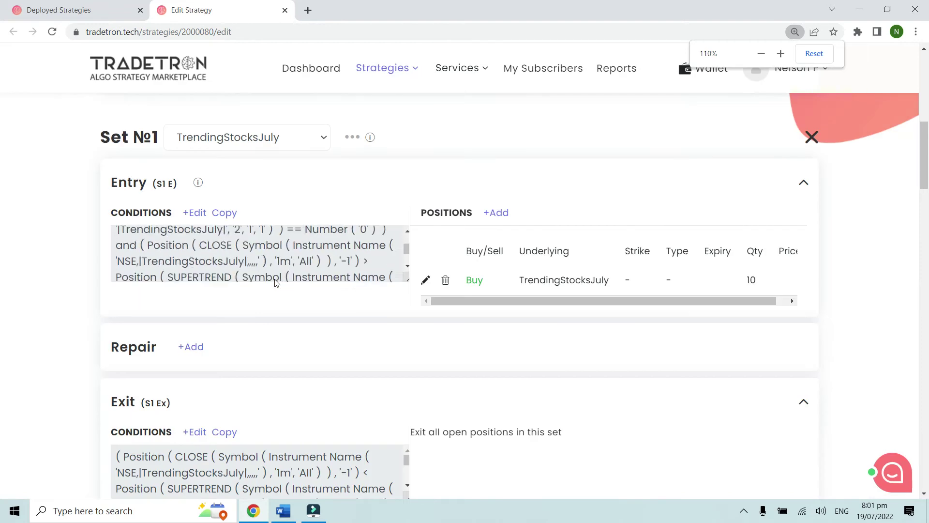
pyautogui.scroll(-3, 279, 350)
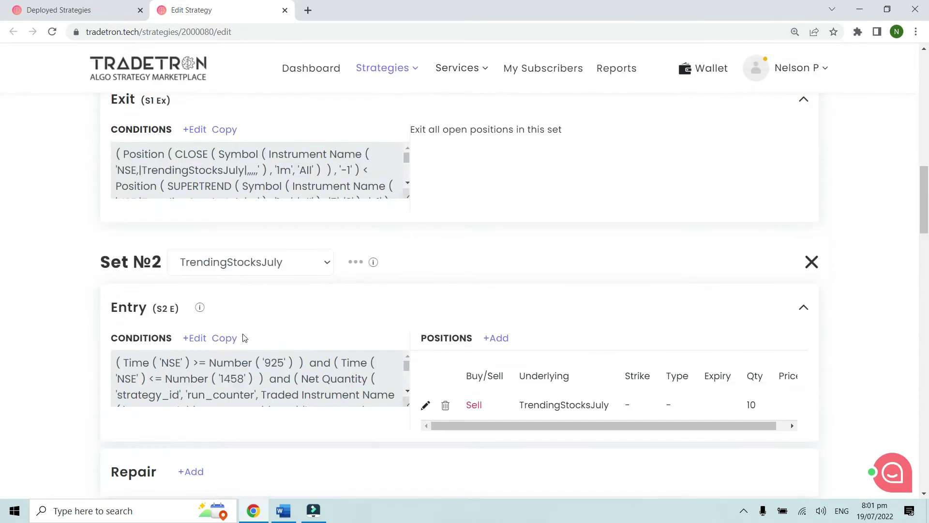
pyautogui.click(189, 338)
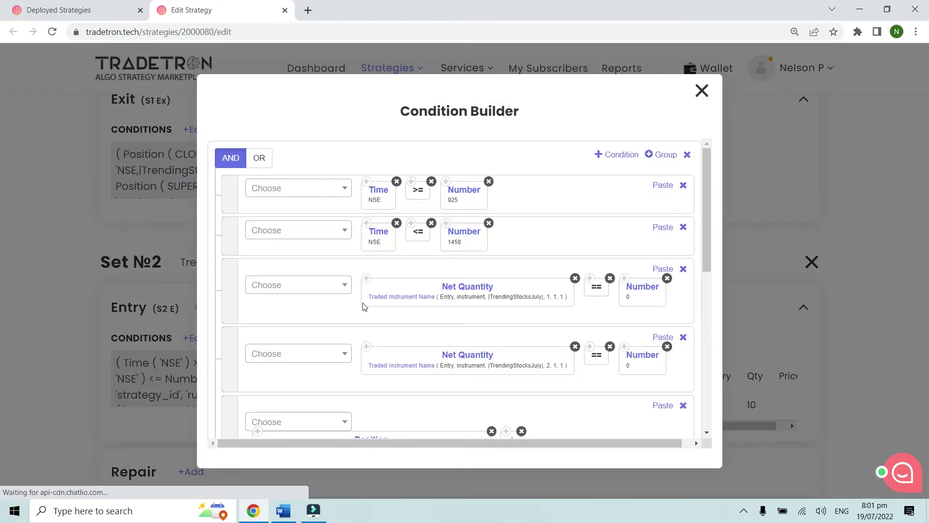
pyautogui.scroll(-1, 426, 307)
pyautogui.scroll(-6, 425, 307)
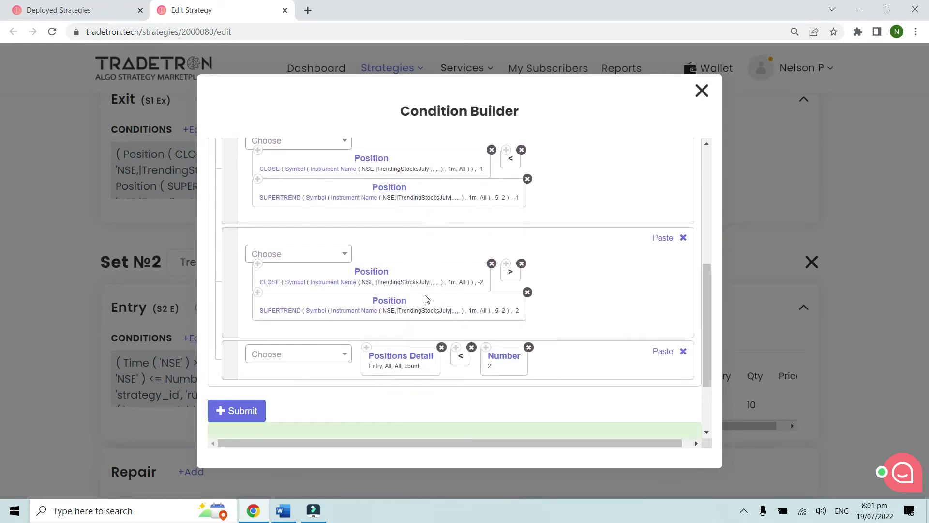
pyautogui.hotkey('ctrl', '+')
pyautogui.hotkey('ctrl', '+')
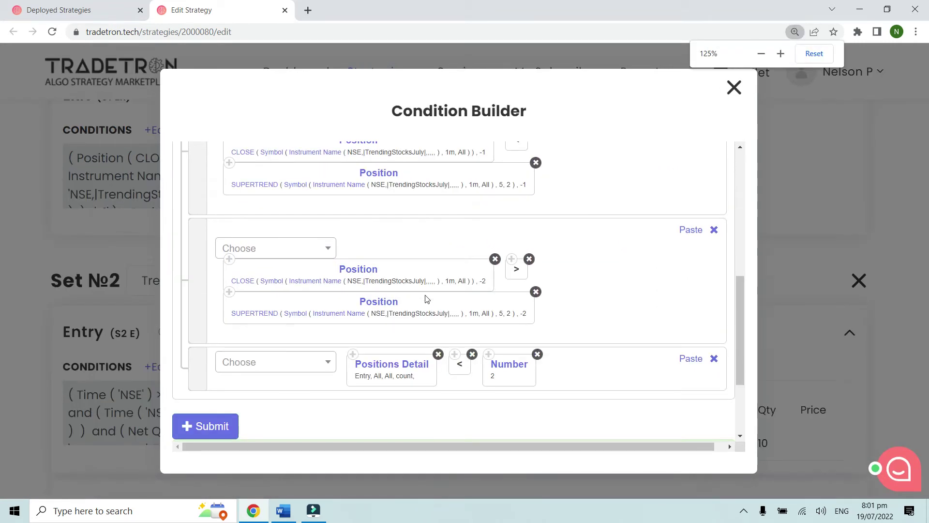
pyautogui.scroll(-1, 427, 298)
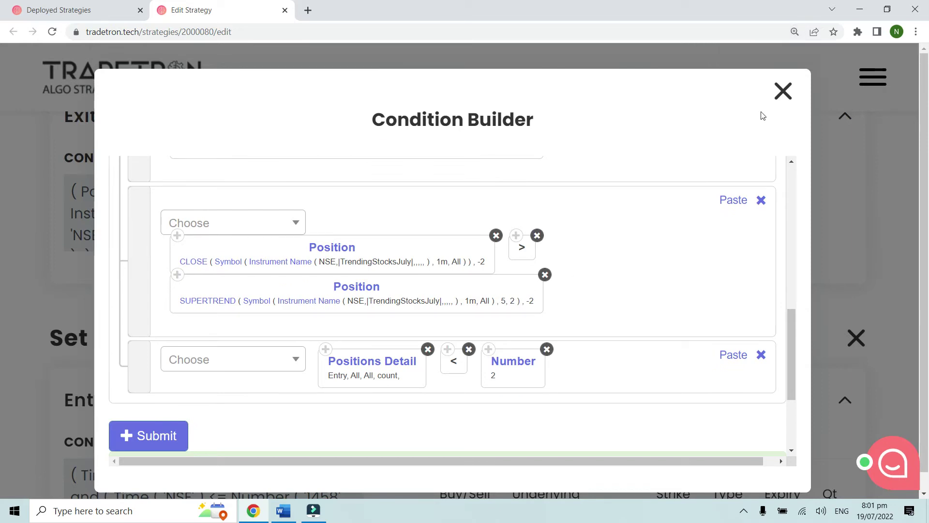
# Close the Condition Builder and view the stocks in the TrendingStocksJuly list used by Set 1
pyautogui.click(784, 97)
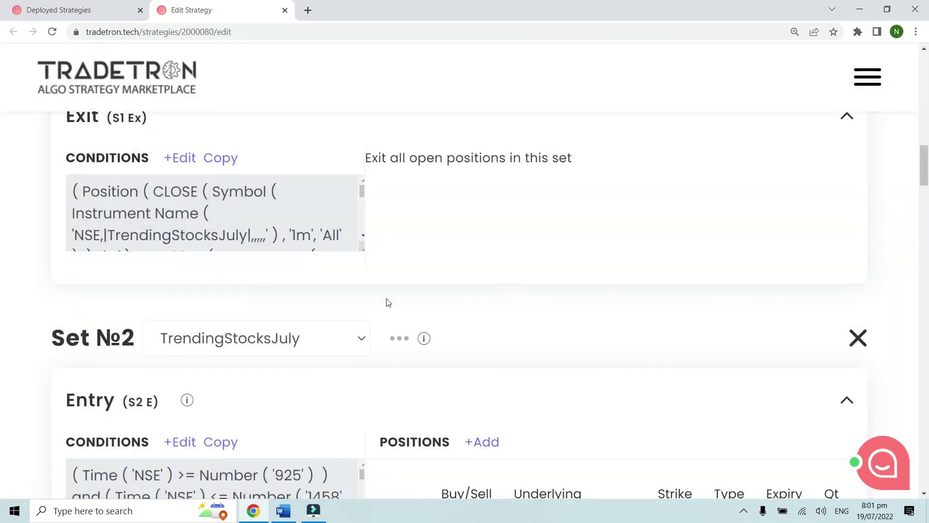
pyautogui.hotkey('ctrl', '-')
pyautogui.hotkey('ctrl', '-')
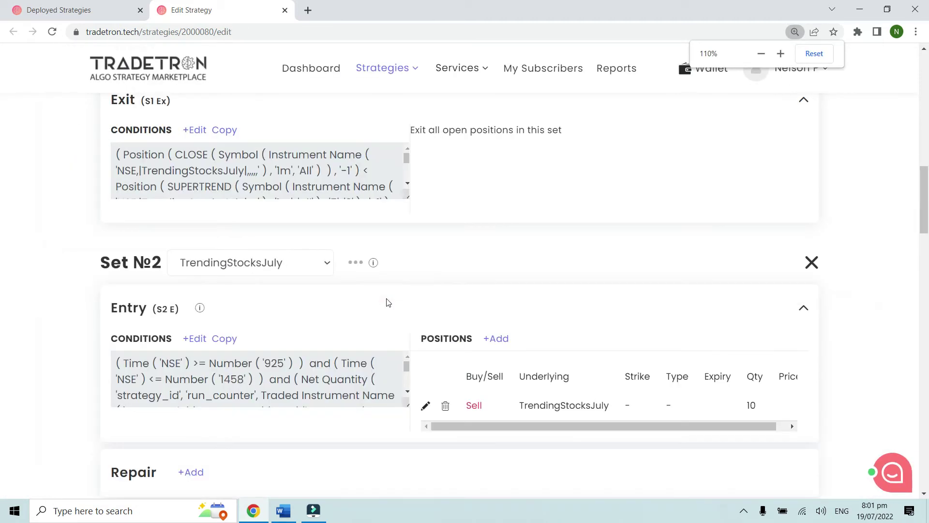
pyautogui.scroll(5, 388, 302)
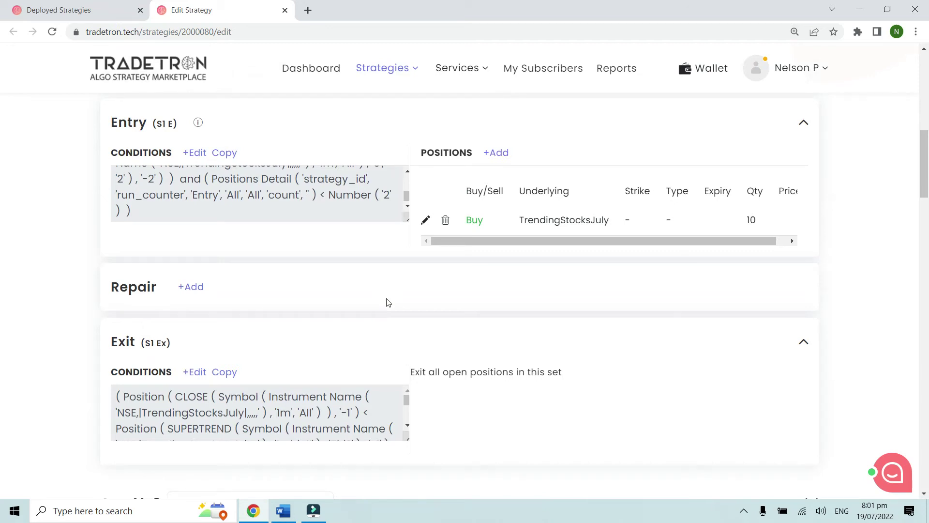
pyautogui.scroll(5, 446, 227)
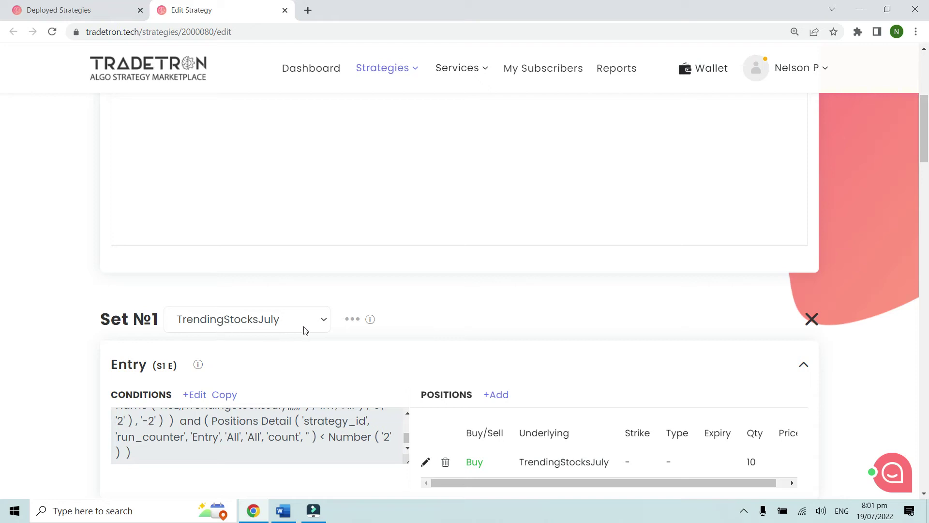
pyautogui.click(350, 319)
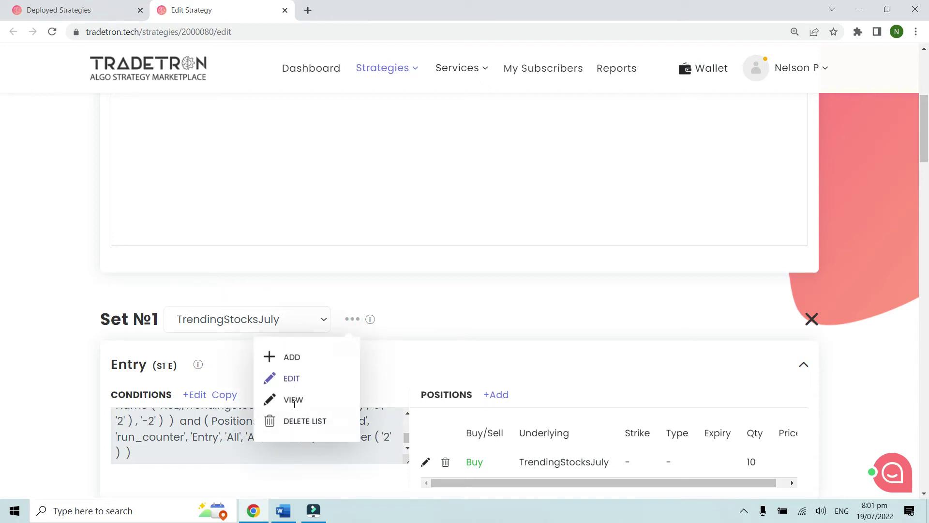
pyautogui.click(293, 400)
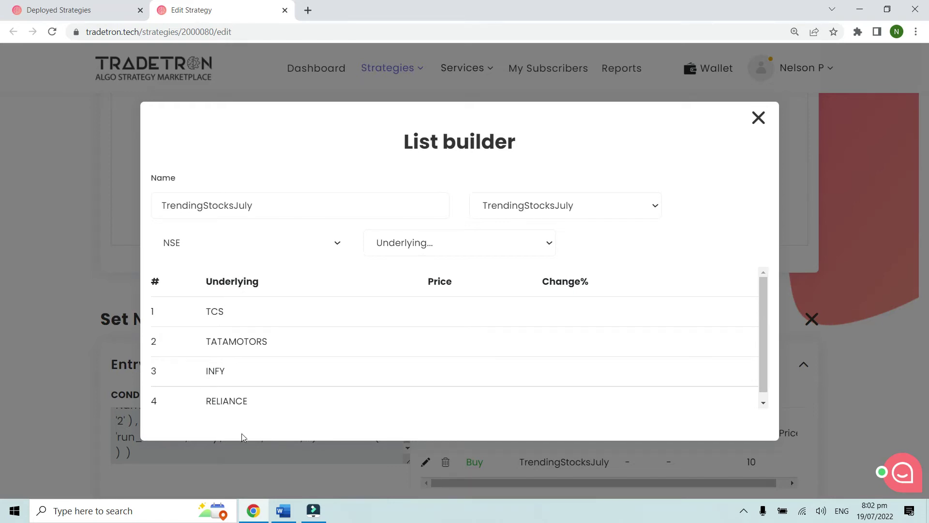
pyautogui.click(758, 119)
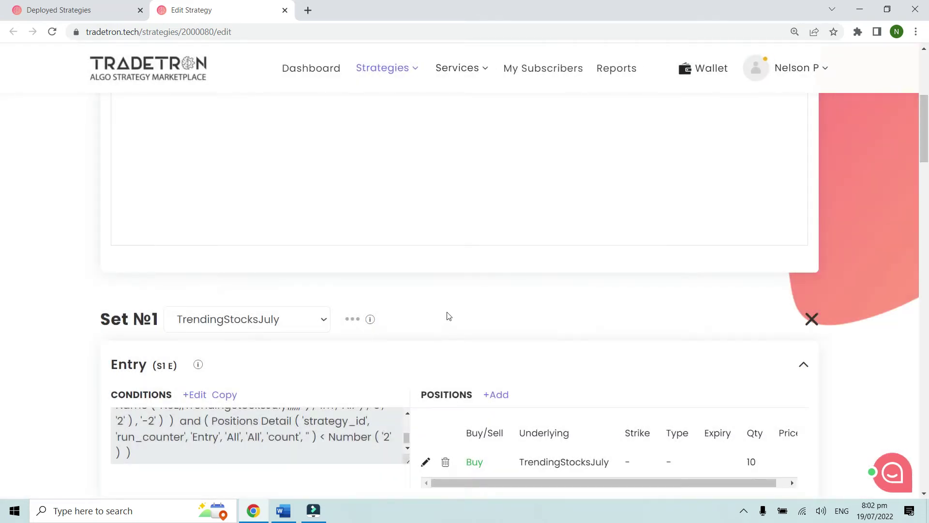
# Open the Set 1 exit conditions in the Condition Builder, examine the Close and Supertrend comparisons, and close it
pyautogui.scroll(-2, 371, 291)
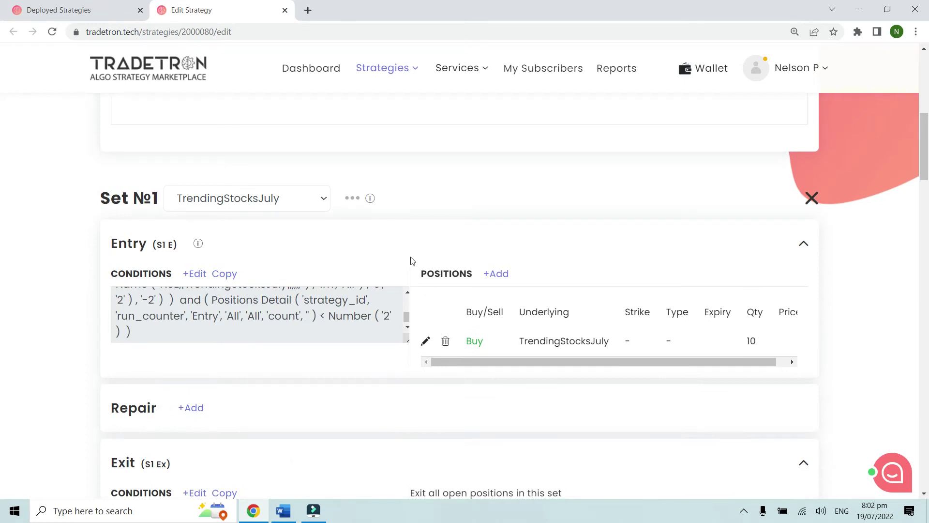
pyautogui.scroll(-1, 370, 351)
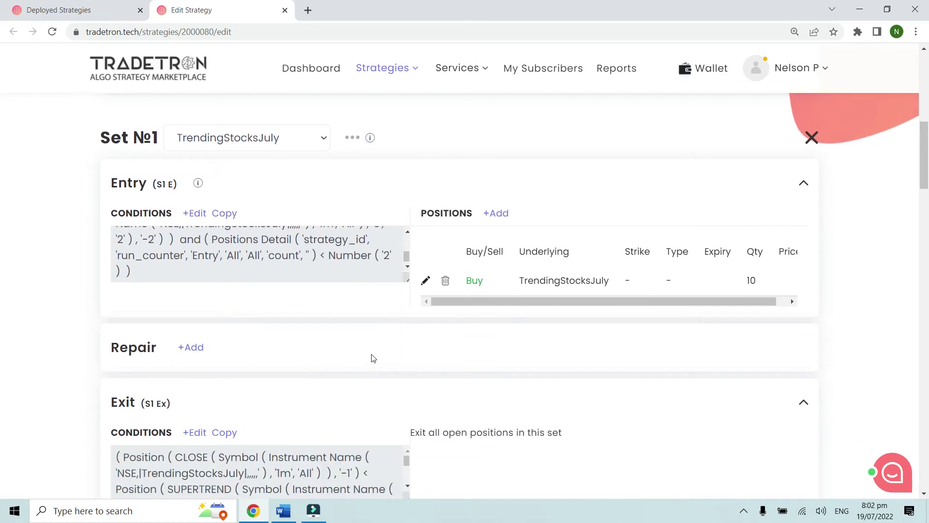
pyautogui.scroll(-2, 373, 359)
pyautogui.scroll(-1, 372, 356)
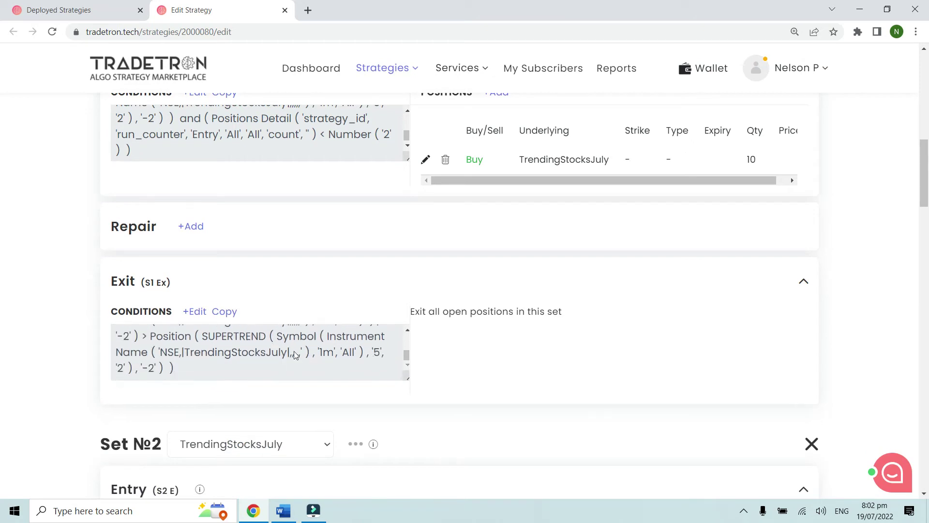
pyautogui.scroll(1, 214, 276)
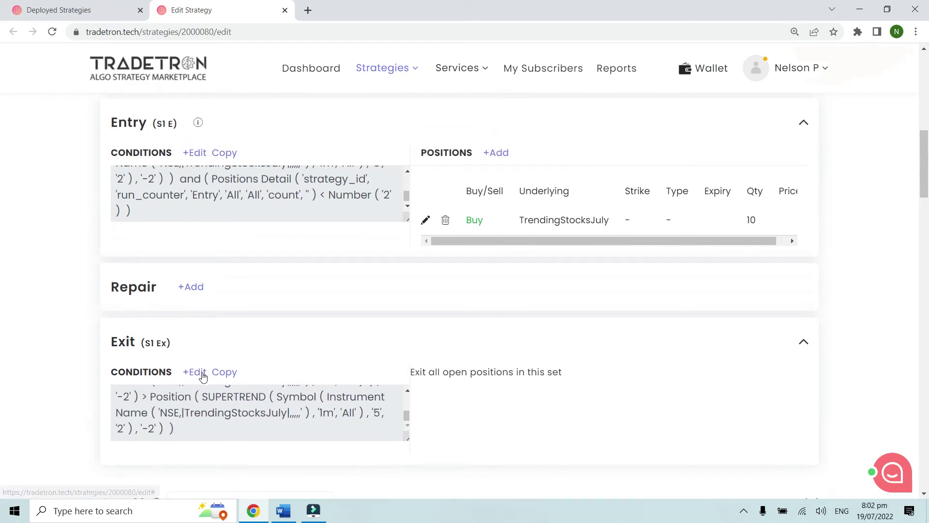
pyautogui.click(202, 374)
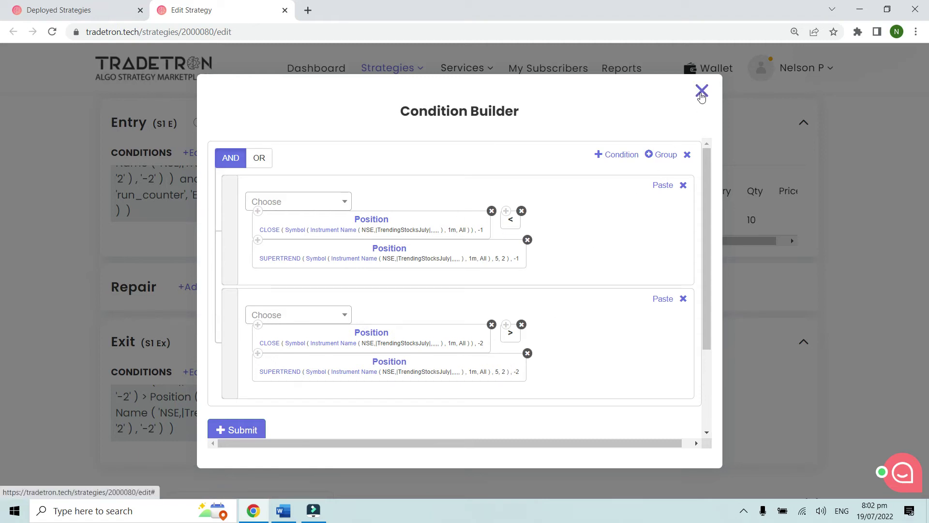
pyautogui.click(701, 91)
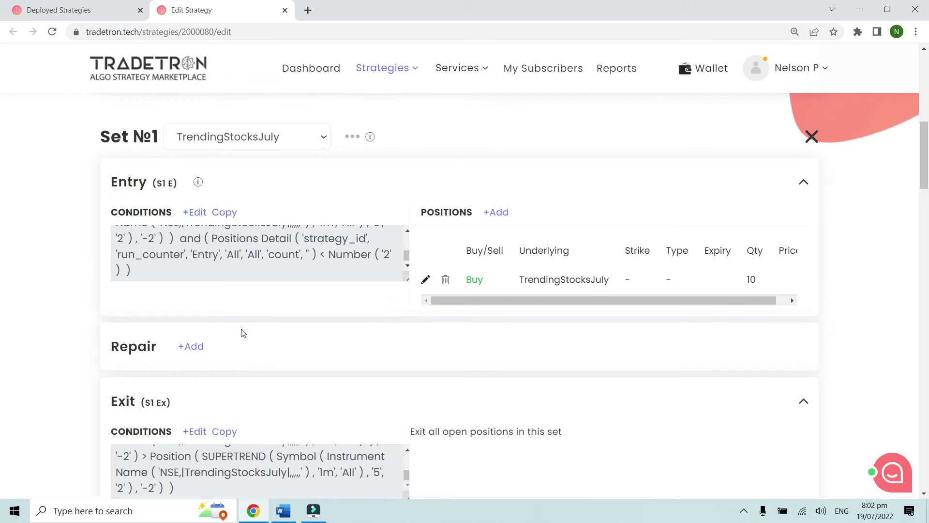
# Review all Set 2 entry conditions through to Positions Detail, close the Condition Builder, and look over the Set 2 position and exit
pyautogui.scroll(-7, 241, 331)
pyautogui.click(195, 279)
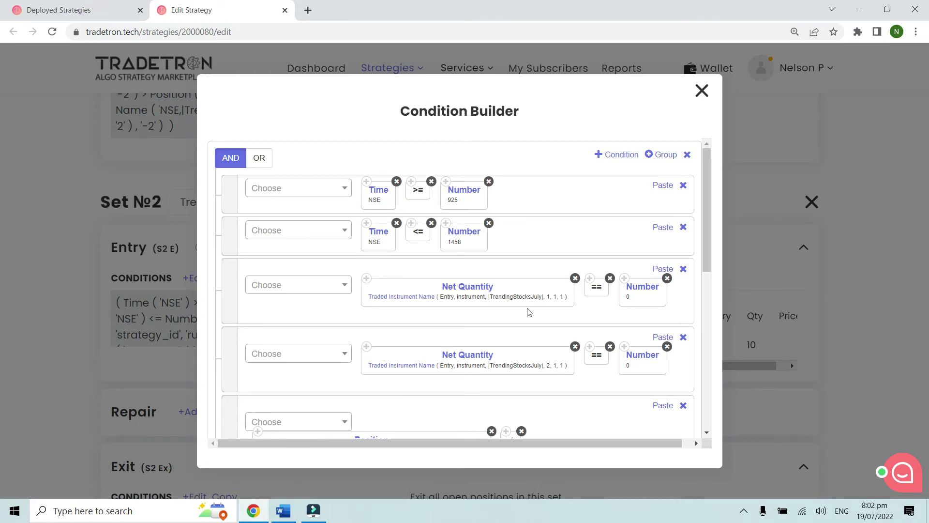
pyautogui.scroll(-5, 529, 312)
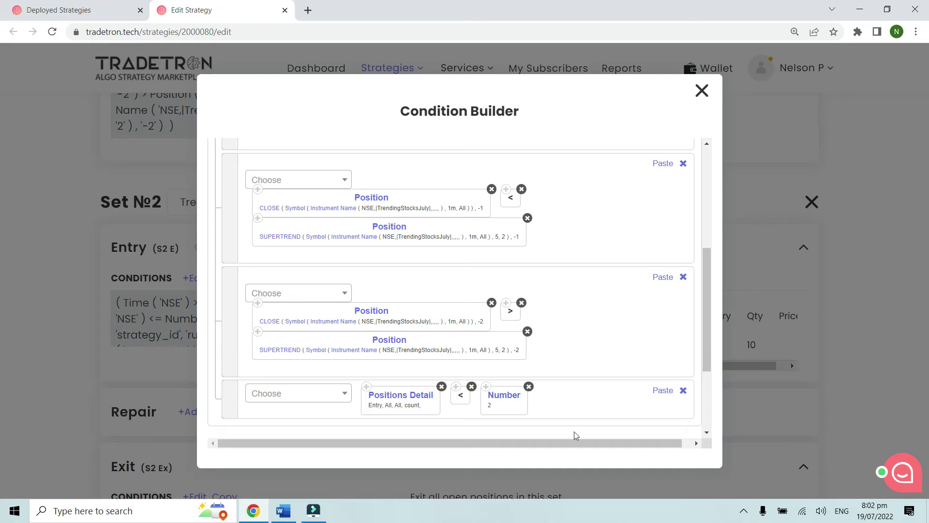
pyautogui.click(701, 91)
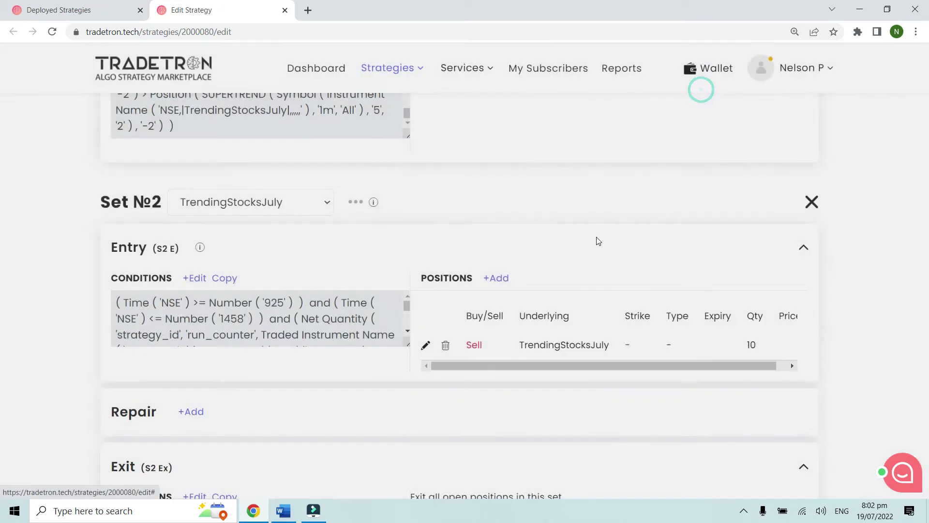
pyautogui.scroll(-2, 597, 239)
pyautogui.scroll(2, 597, 238)
pyautogui.scroll(-6, 597, 240)
pyautogui.scroll(3, 597, 240)
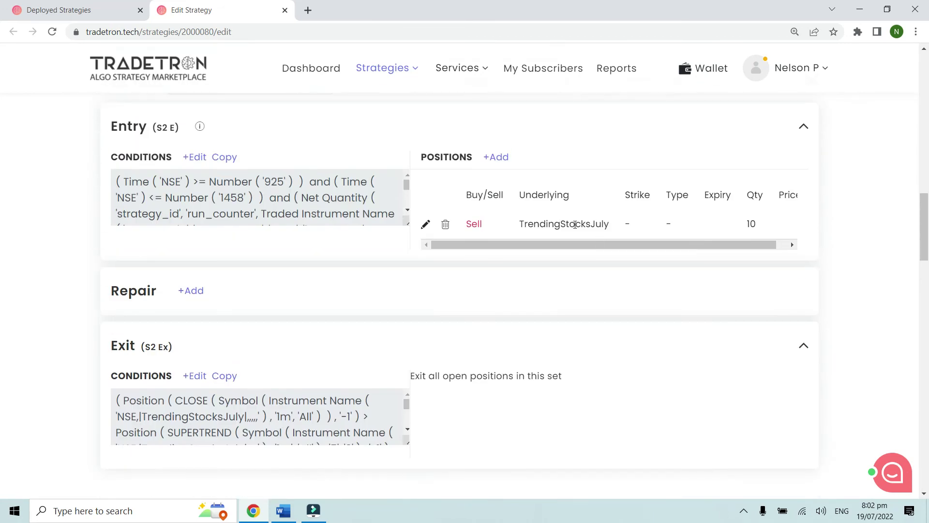
# Switch to Deployed Strategies and show counter 1 of the Positions Detail - Count - To Trade only first 2 stocks from list deployment
pyautogui.click(63, 5)
pyautogui.click(865, 255)
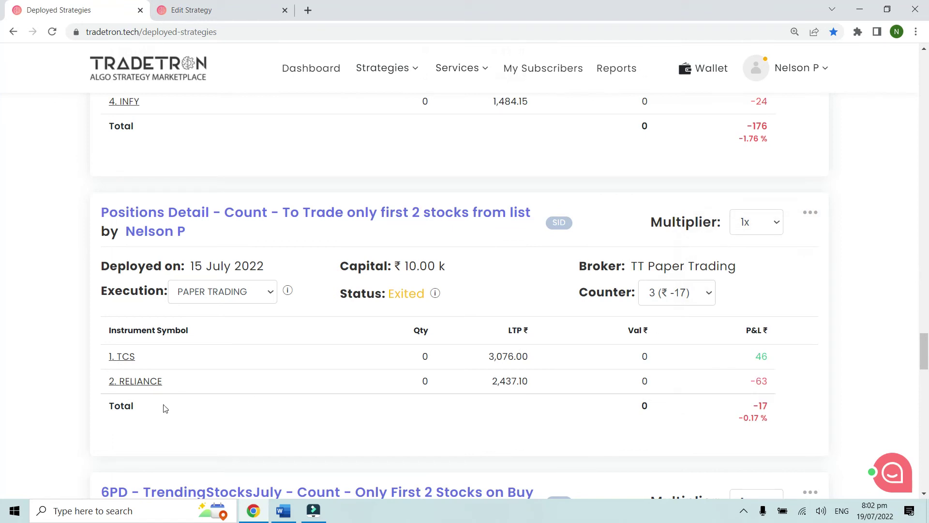
pyautogui.click(649, 299)
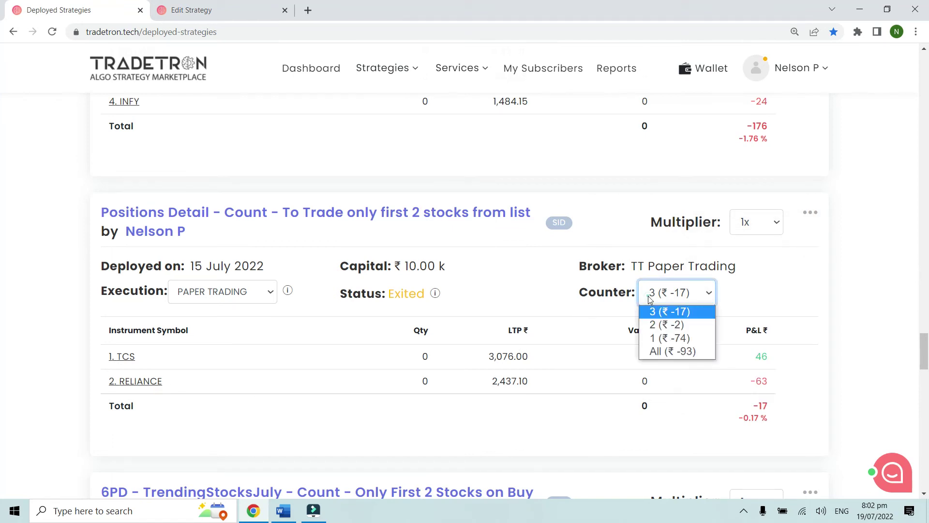
pyautogui.click(663, 338)
pyautogui.click(656, 319)
pyautogui.click(581, 298)
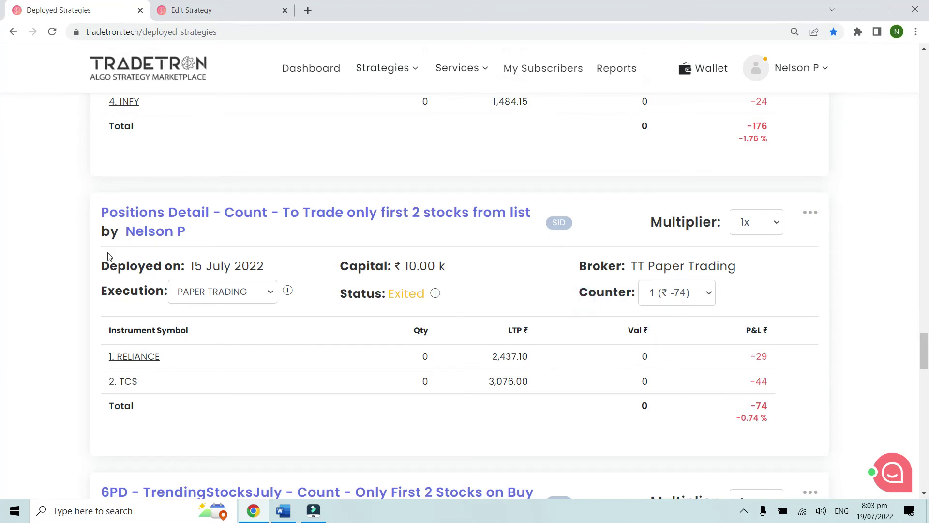
# Check the entry and exit times of the RELIANCE and TCS trades in counter 1, closing each Positions window
pyautogui.click(146, 357)
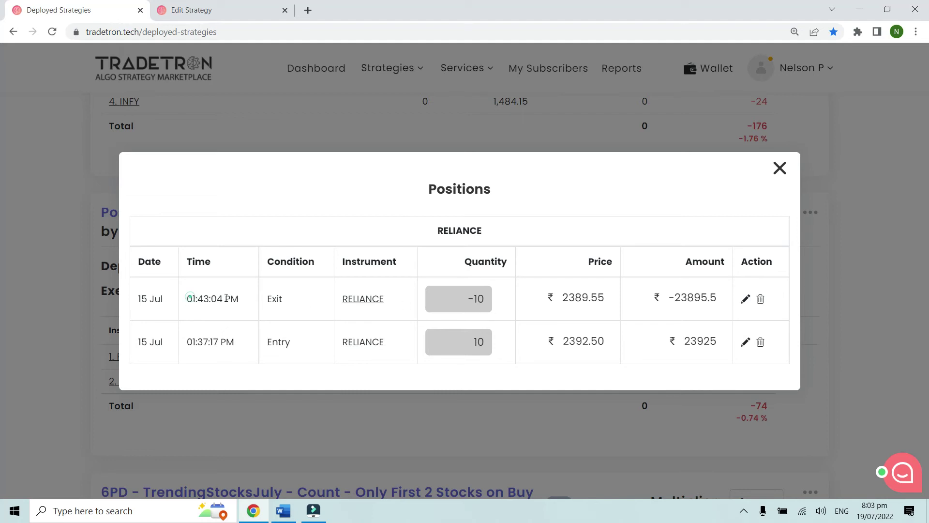
pyautogui.moveTo(227, 298); pyautogui.dragTo(240, 299)
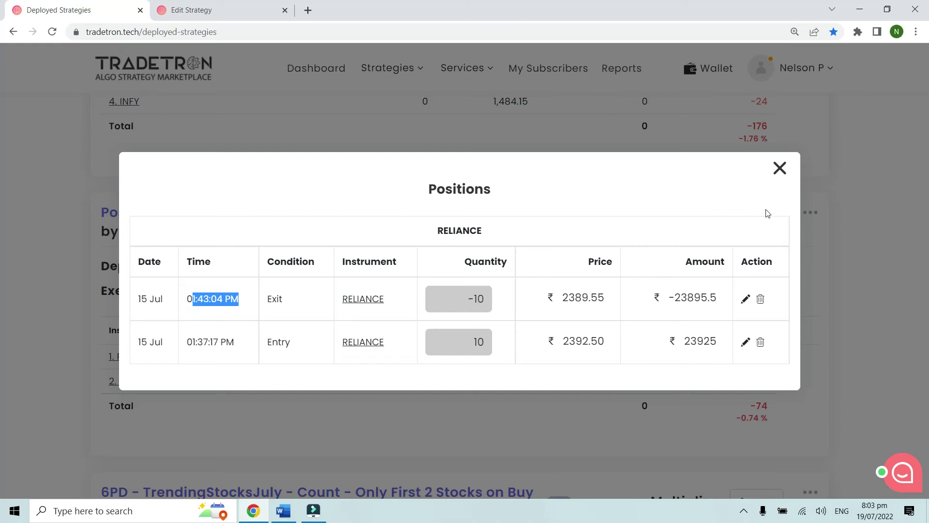
pyautogui.click(780, 168)
pyautogui.click(319, 317)
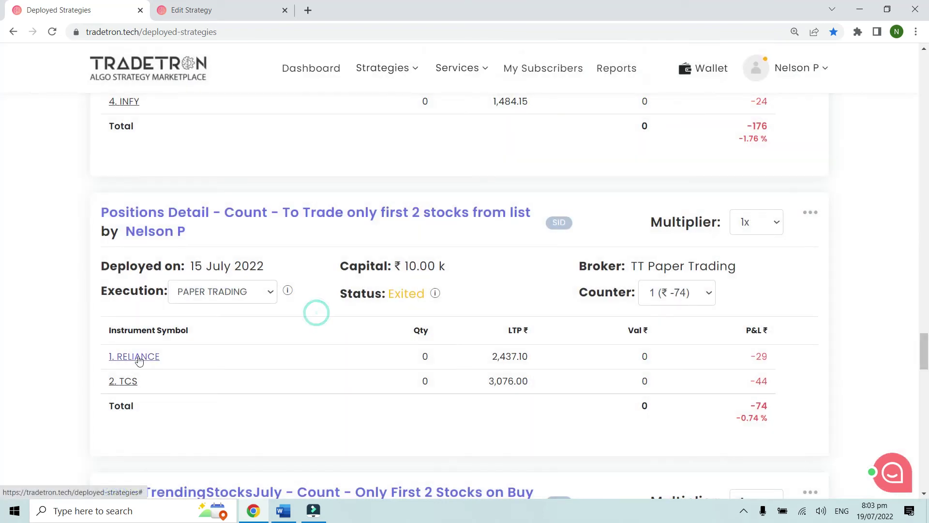
pyautogui.click(129, 382)
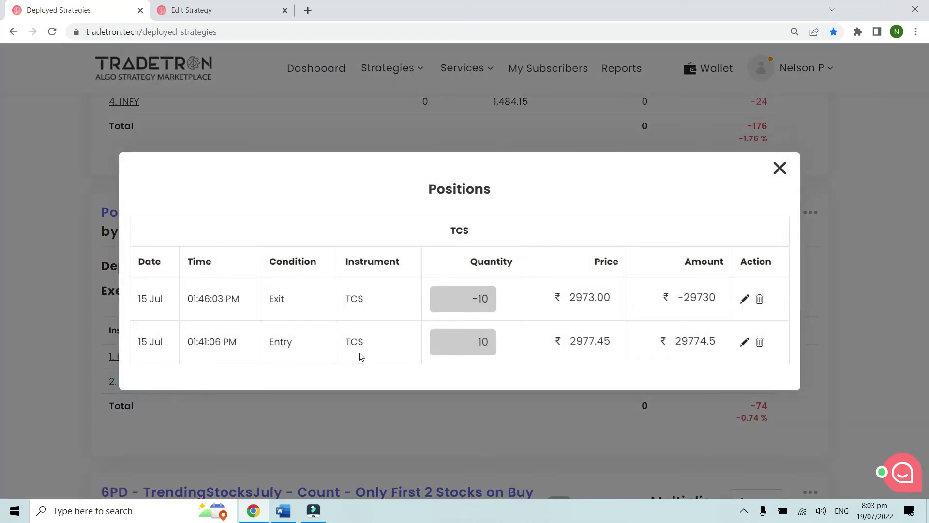
pyautogui.click(780, 168)
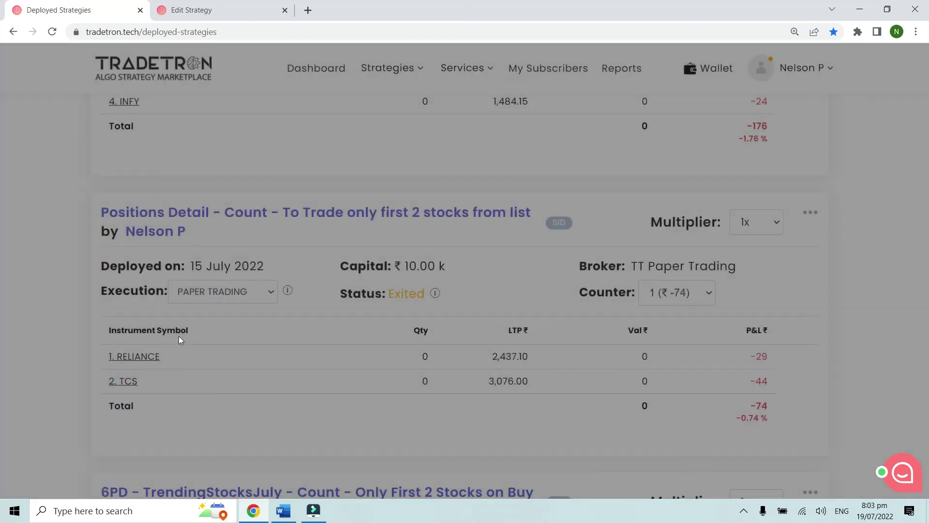
# Reopen the RELIANCE and TCS trades one after the other to compare their entry times
pyautogui.click(145, 352)
pyautogui.moveTo(188, 343); pyautogui.dragTo(226, 342)
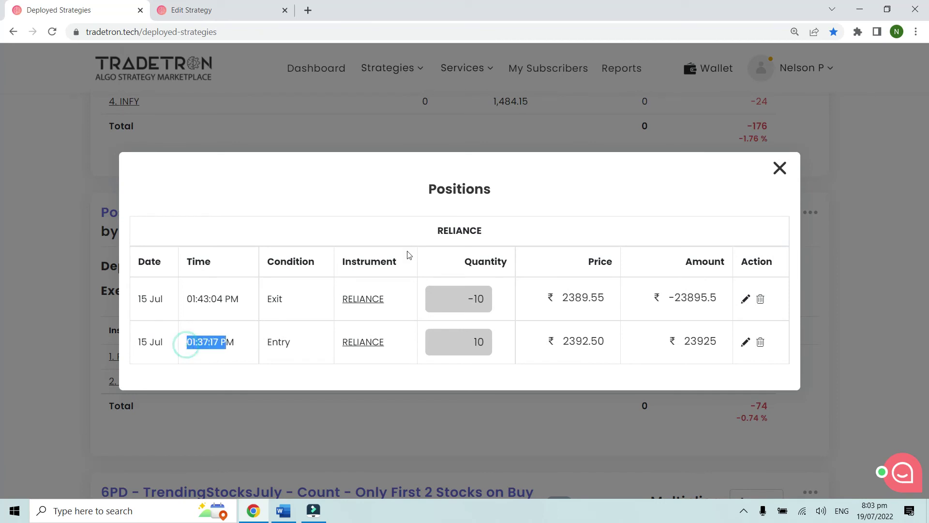
pyautogui.click(782, 173)
pyautogui.click(119, 383)
pyautogui.moveTo(188, 341); pyautogui.dragTo(280, 334)
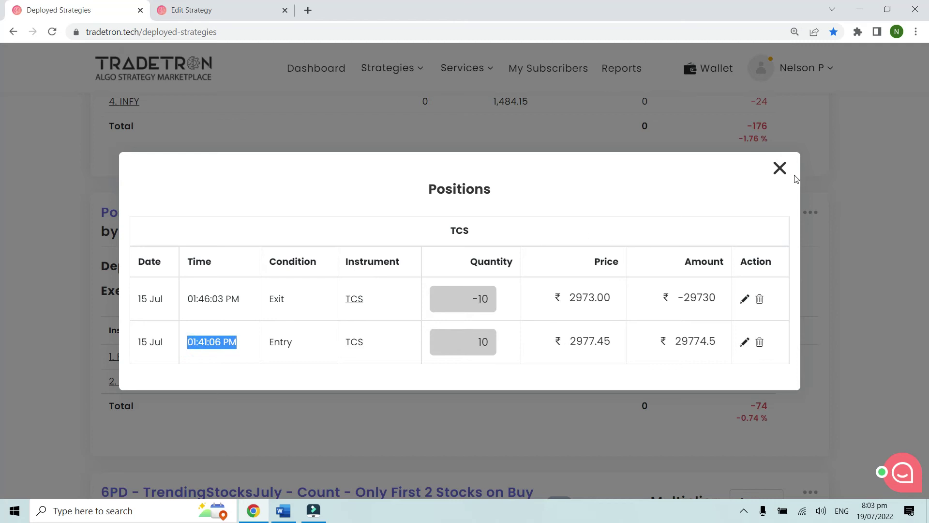
pyautogui.click(780, 168)
# Return to the Edit Strategy page and view Set 1's TrendingStocksJuly list again to compare the stock order
pyautogui.click(191, 9)
pyautogui.scroll(-5, 304, 272)
pyautogui.scroll(13, 304, 272)
pyautogui.scroll(-4, 346, 374)
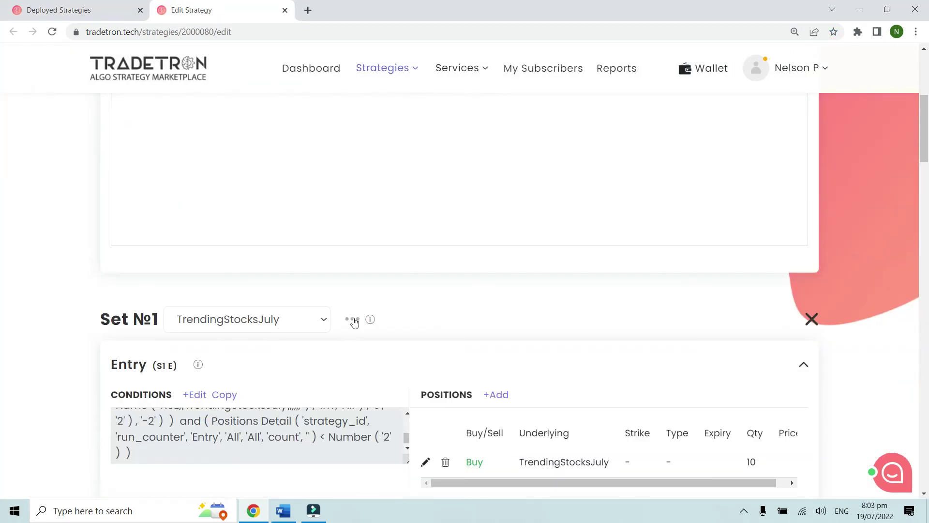
pyautogui.click(353, 320)
pyautogui.click(291, 398)
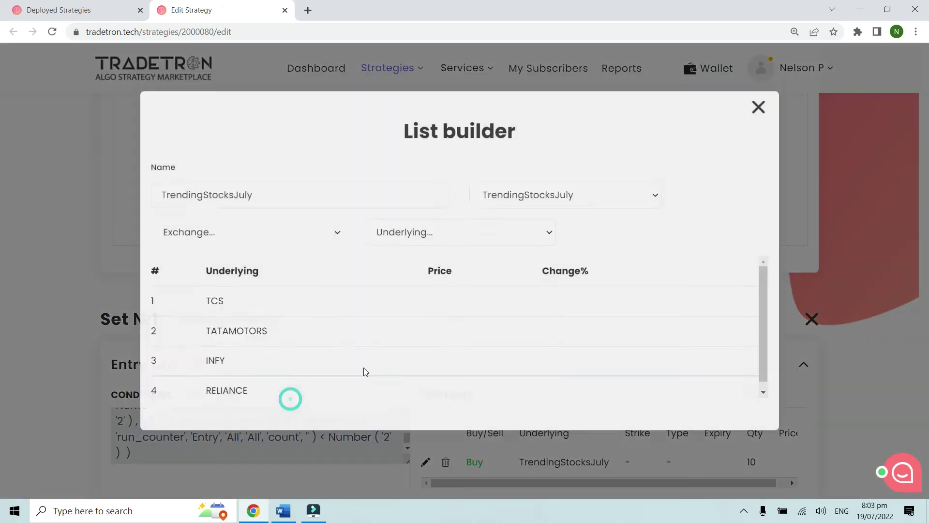
# Go back to Deployed Strategies and compare the stocks traded in counter 2 with those in counter 1
pyautogui.hotkey('ctrl', 'Tab')
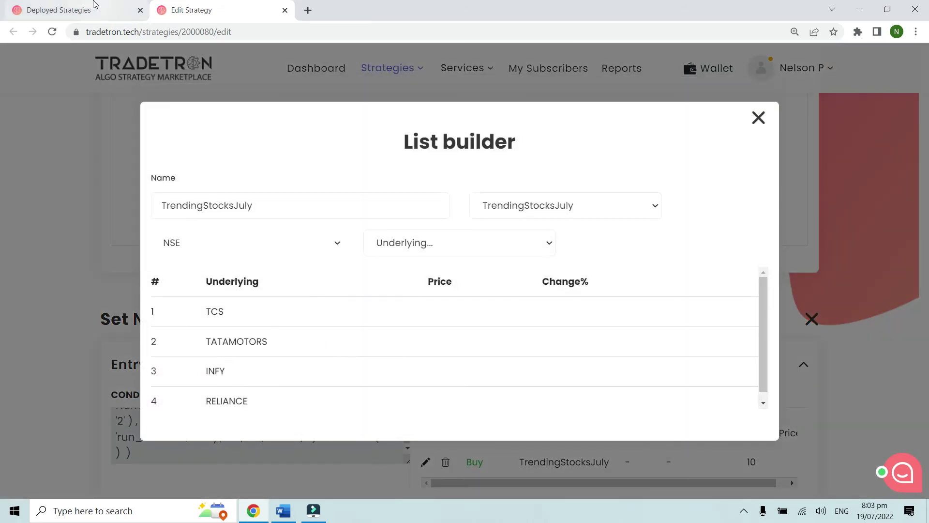
pyautogui.click(135, 382)
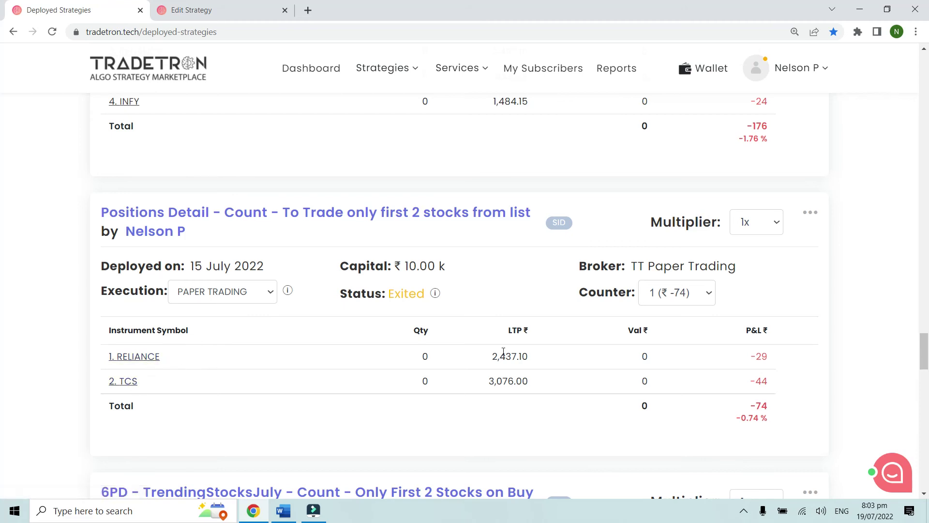
pyautogui.click(690, 295)
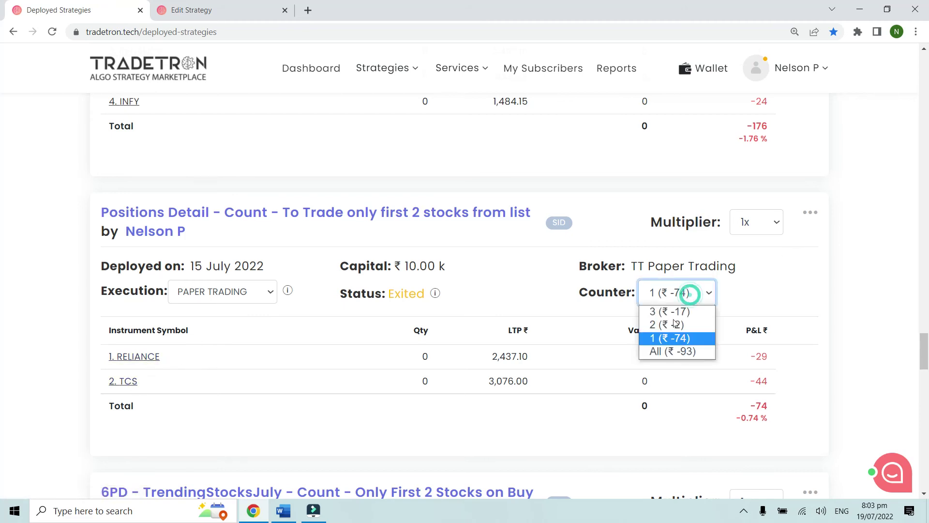
pyautogui.click(676, 325)
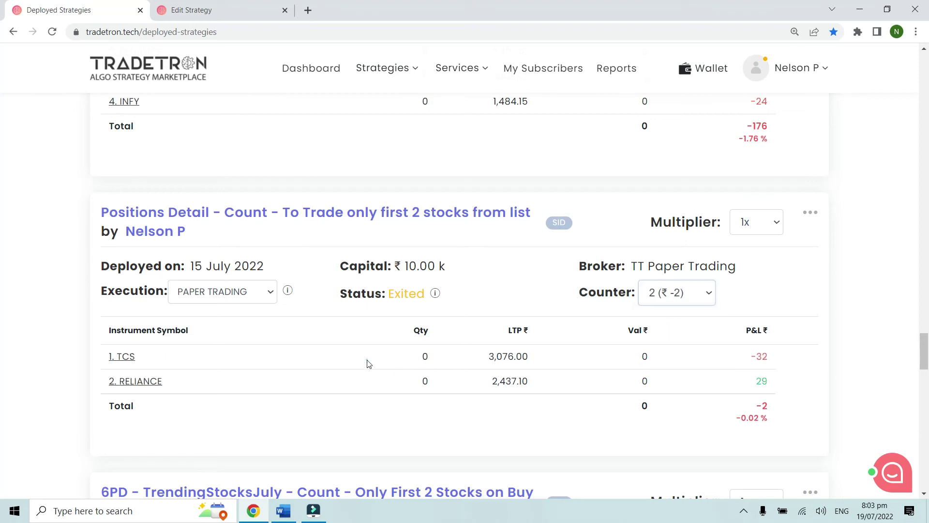
pyautogui.click(687, 296)
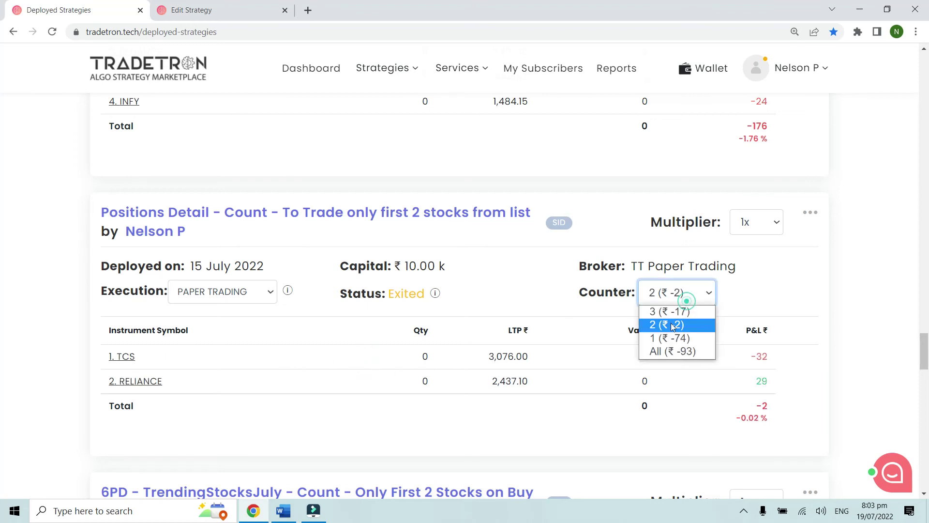
pyautogui.click(671, 339)
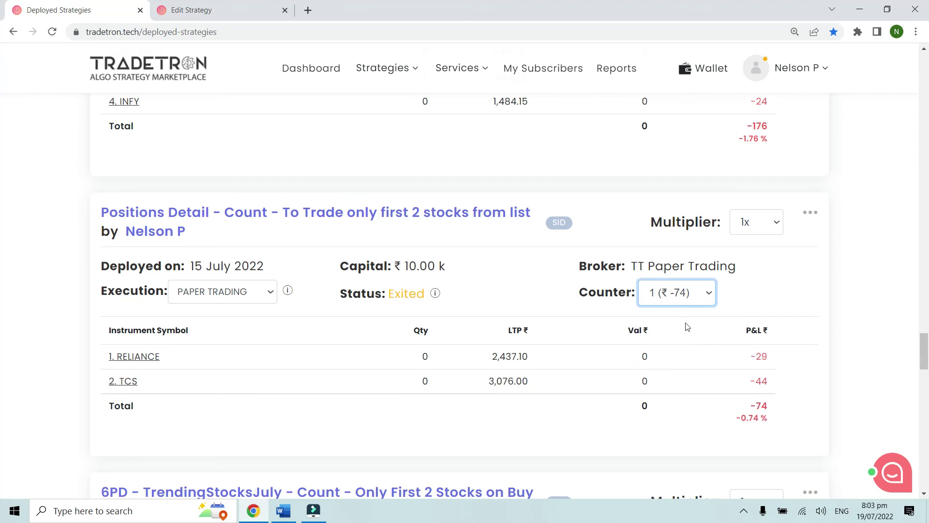
# Switch the Positions Detail - Count strategy to counter 2 and check the entry and exit times of its TCS trade
pyautogui.click(679, 296)
pyautogui.click(668, 325)
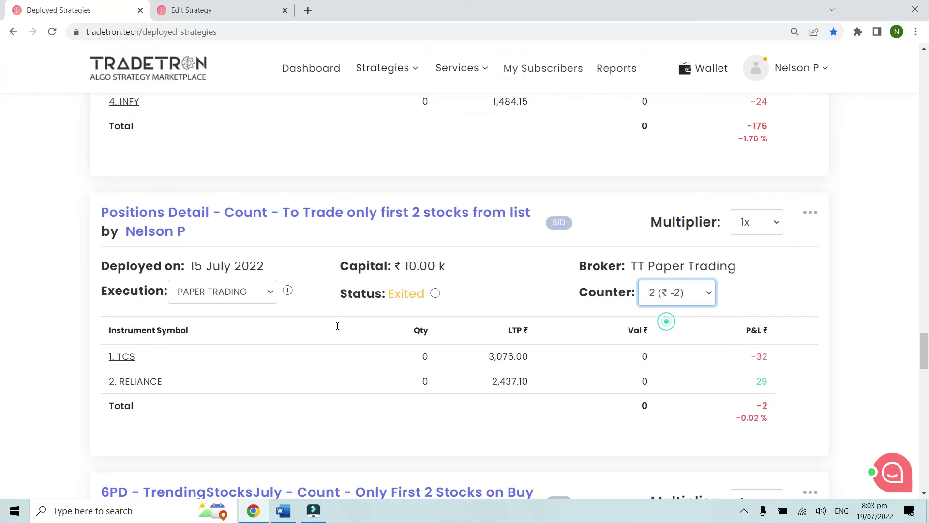
pyautogui.click(129, 358)
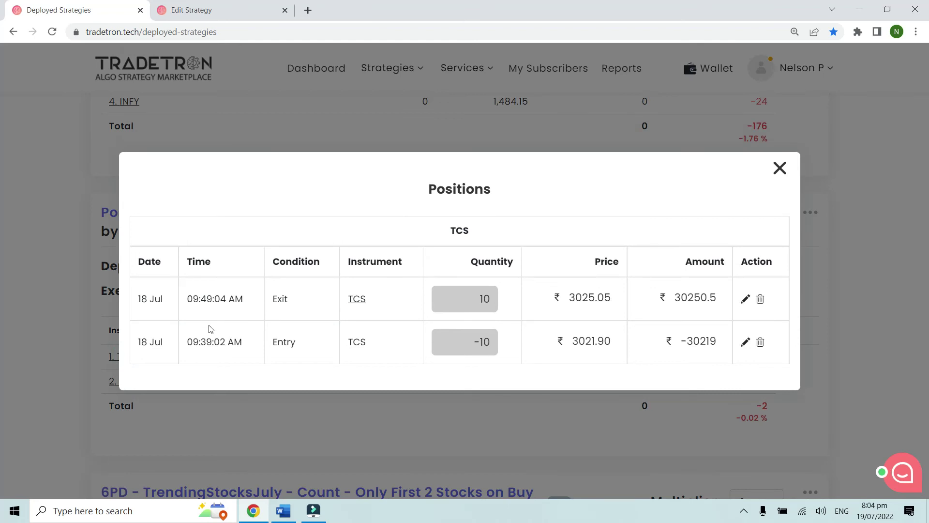
pyautogui.click(779, 168)
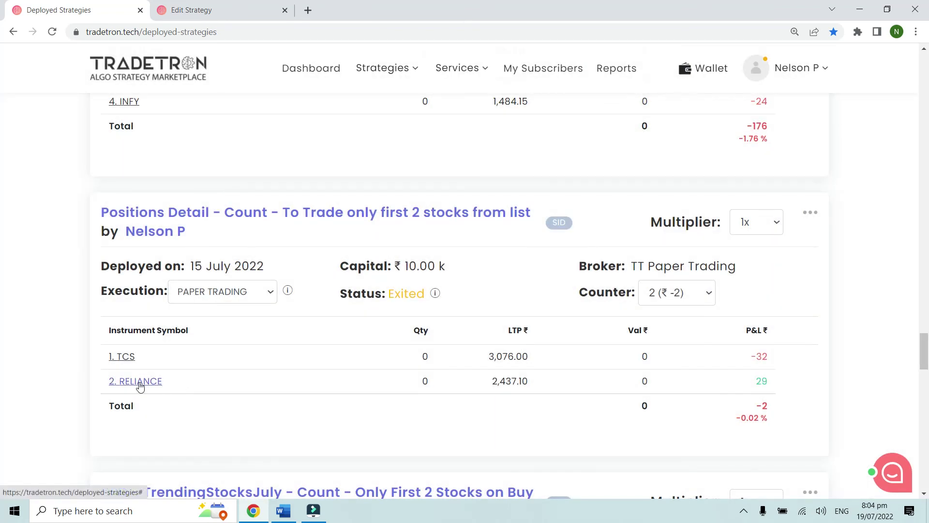
pyautogui.click(127, 357)
pyautogui.tripleClick(191, 341)
pyautogui.click(256, 340)
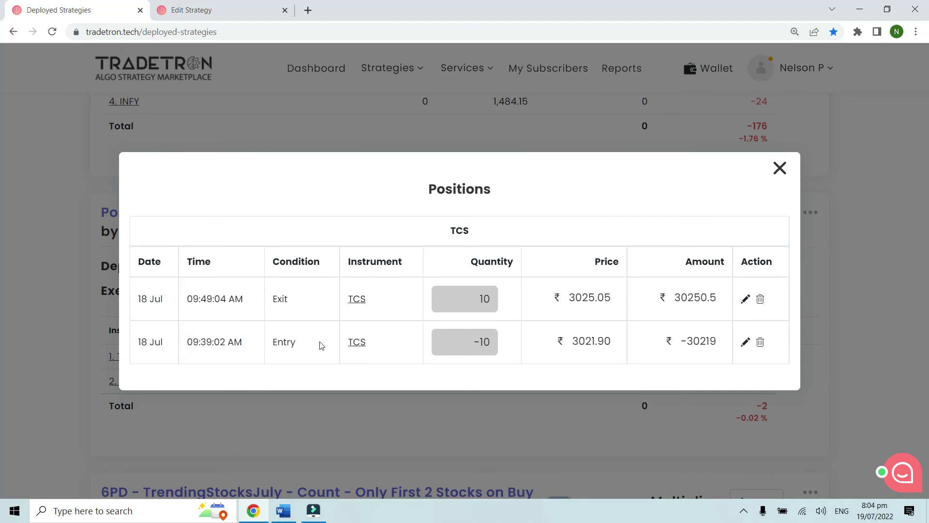
pyautogui.moveTo(188, 303); pyautogui.dragTo(231, 298)
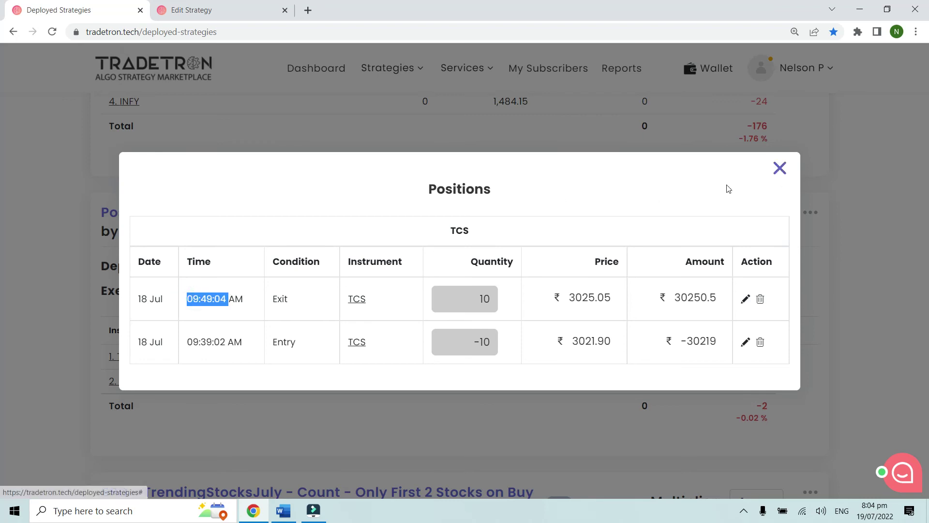
pyautogui.click(778, 176)
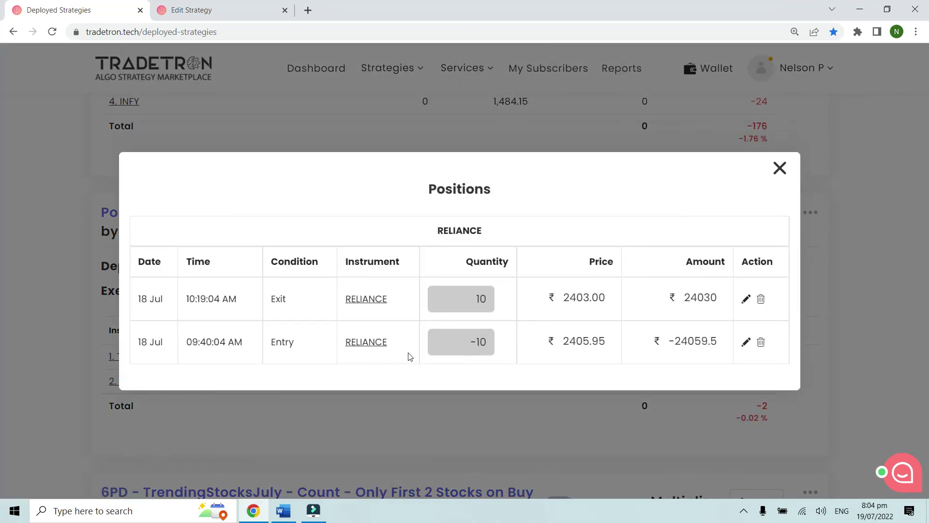
# Check the entry time of the RELIANCE trade in counter 2 and close its Positions window
pyautogui.moveTo(185, 344); pyautogui.dragTo(242, 344)
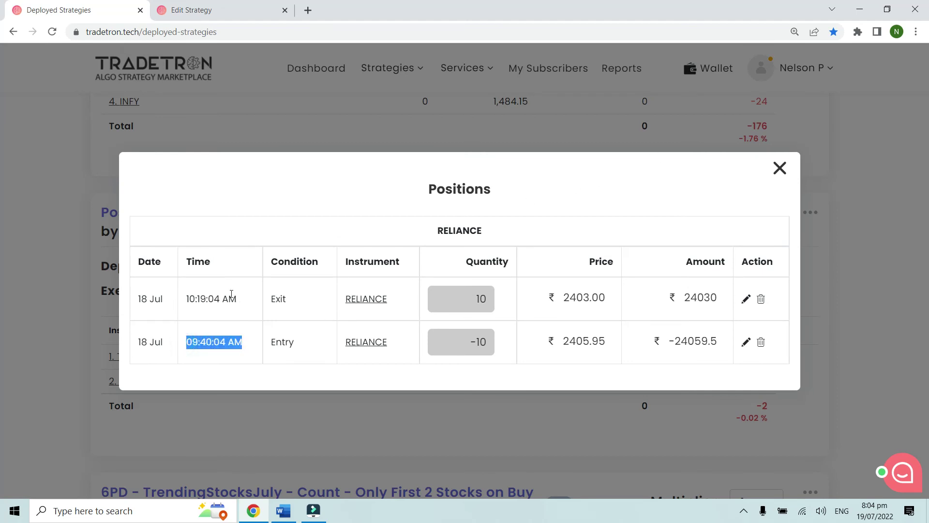
pyautogui.click(781, 170)
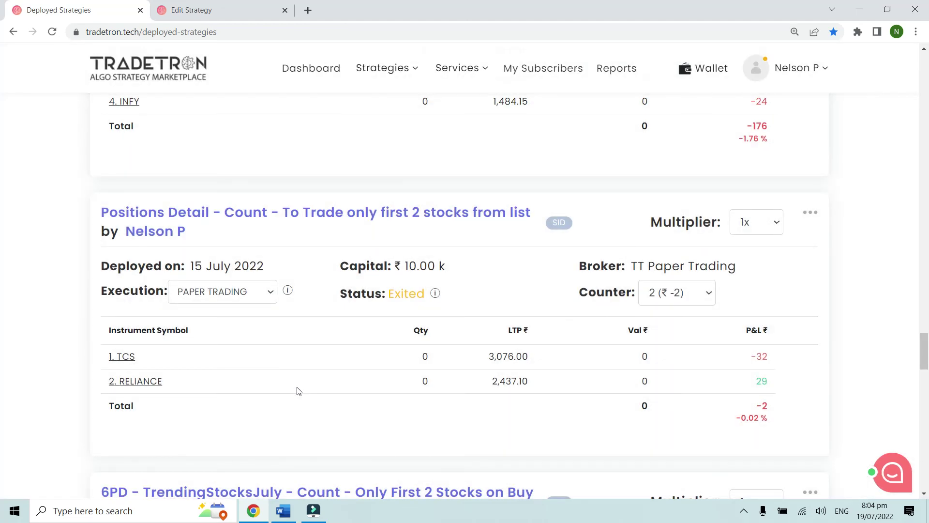
pyautogui.click(297, 391)
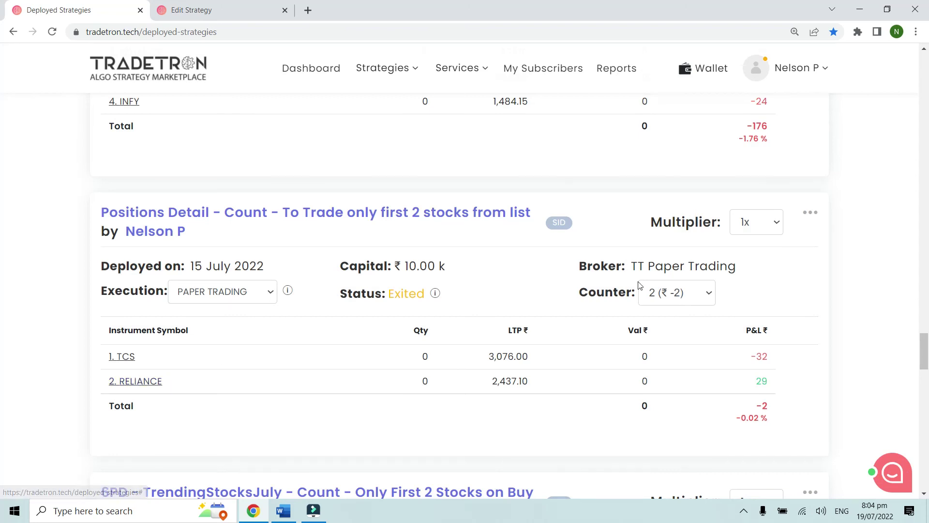
# Switch the strategy to counter 3 and check the entry and exit times of its TCS trade, closing the Positions window
pyautogui.click(659, 299)
pyautogui.click(665, 311)
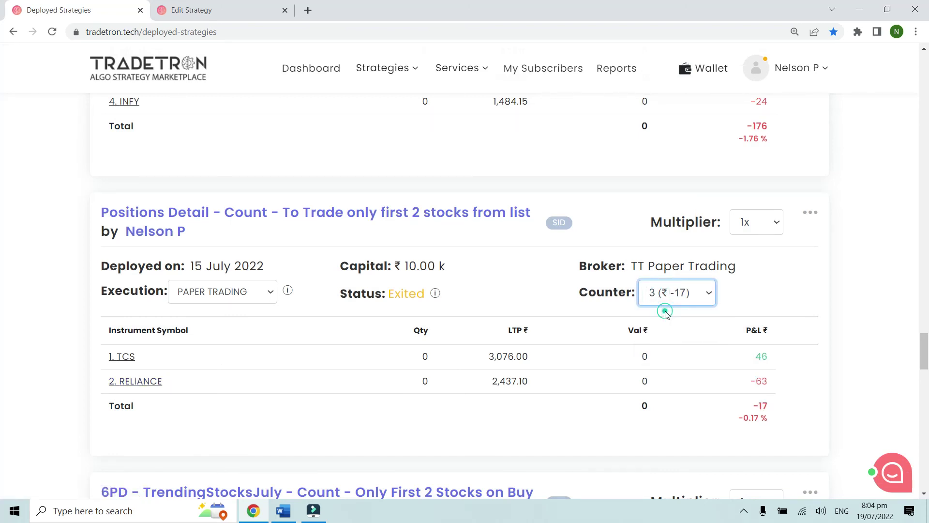
pyautogui.click(612, 332)
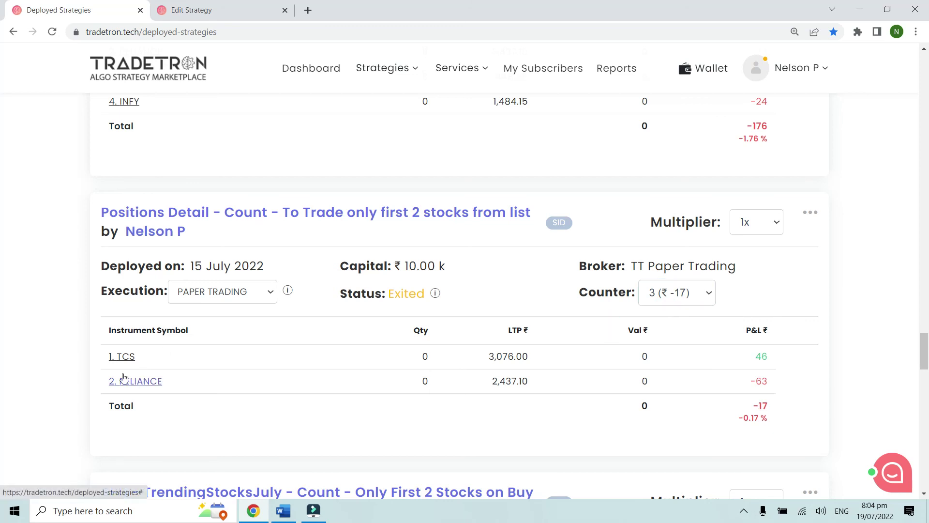
pyautogui.click(124, 357)
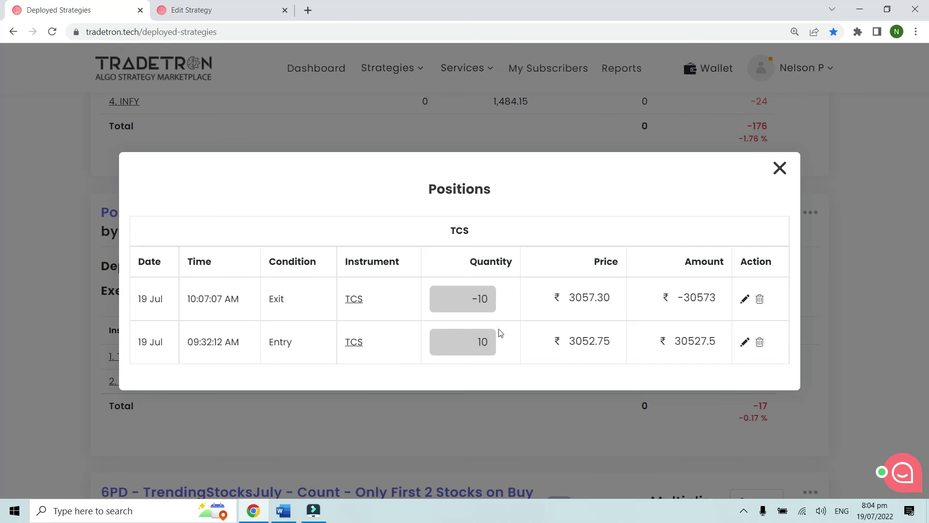
pyautogui.moveTo(188, 348); pyautogui.dragTo(242, 343)
pyautogui.click(187, 341)
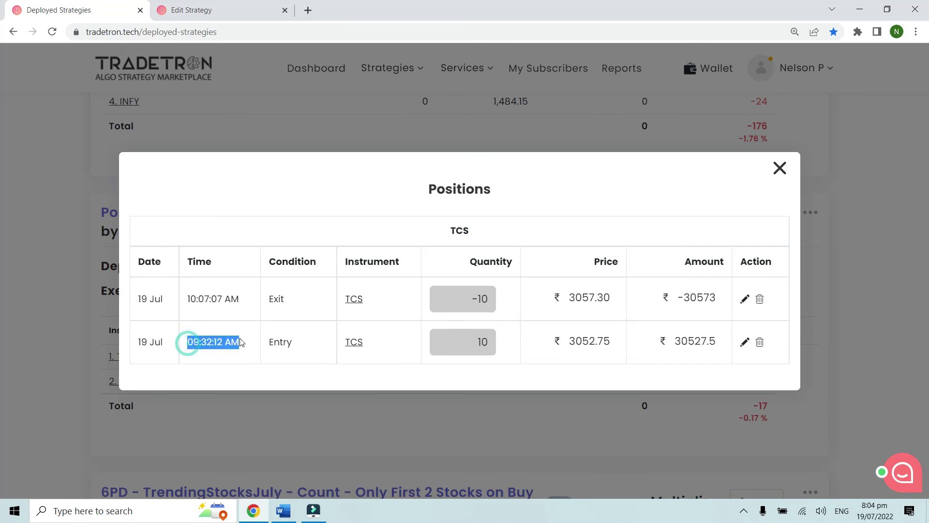
pyautogui.click(239, 339)
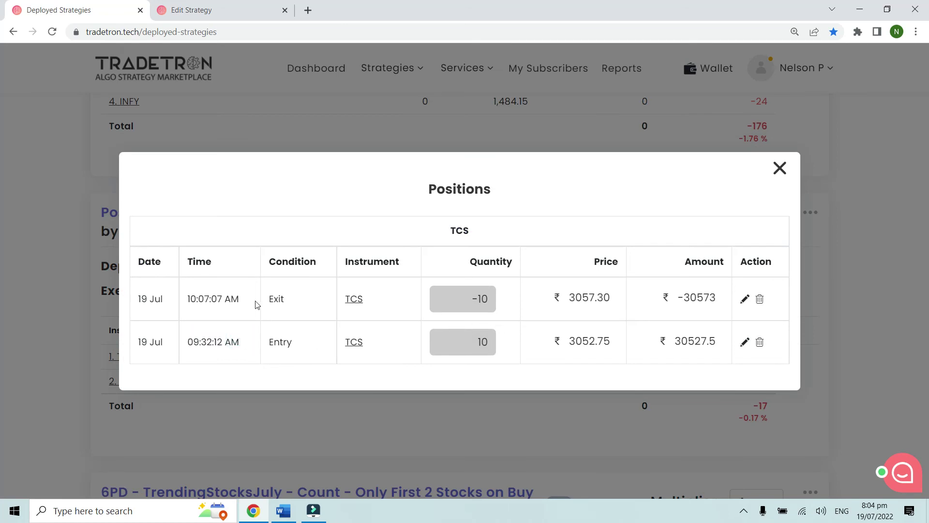
pyautogui.moveTo(192, 298); pyautogui.dragTo(300, 299)
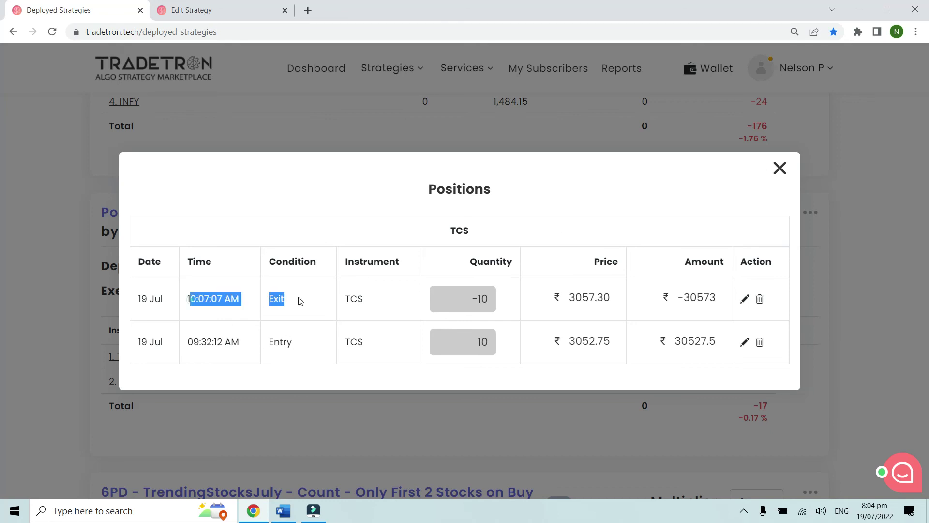
pyautogui.click(778, 168)
# Examine the entry and exit times of the RELIANCE trade in counter 3, closing its Positions window
pyautogui.click(130, 380)
pyautogui.moveTo(174, 345); pyautogui.dragTo(247, 346)
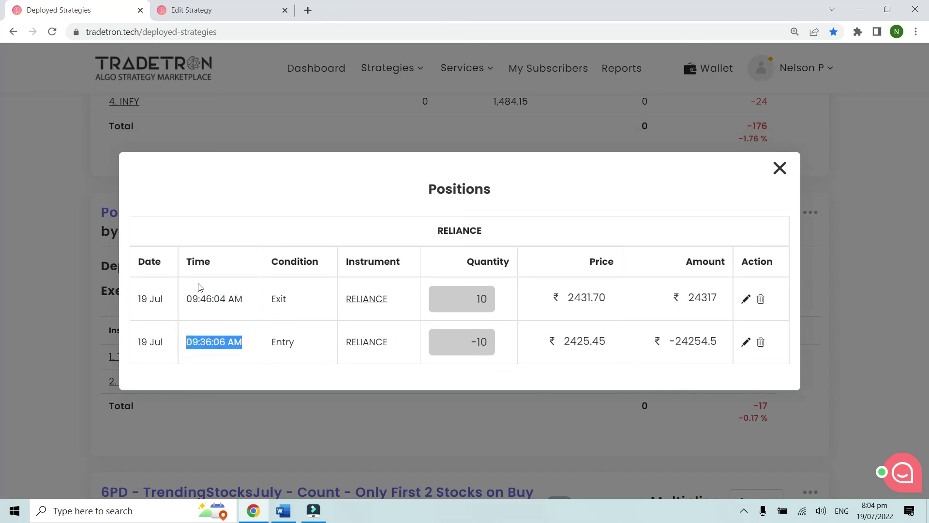
pyautogui.click(187, 297)
pyautogui.moveTo(186, 297); pyautogui.dragTo(251, 293)
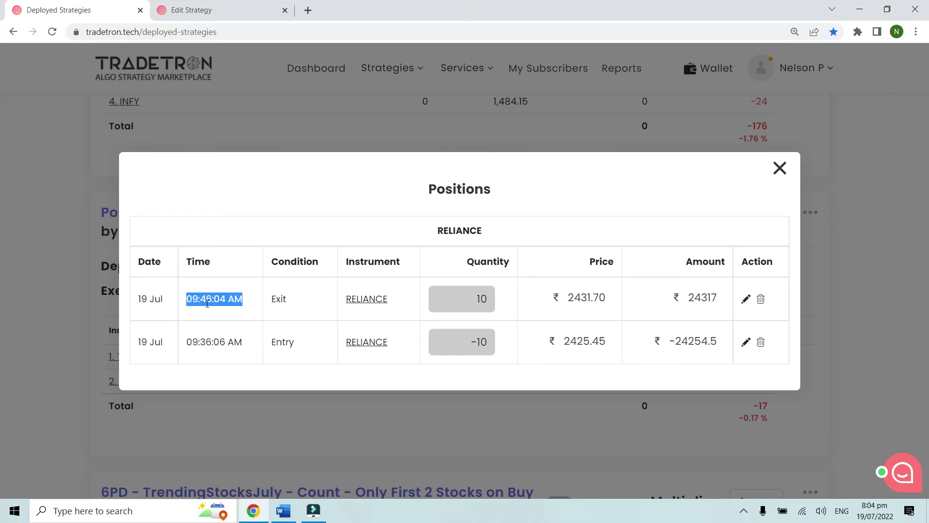
pyautogui.click(780, 168)
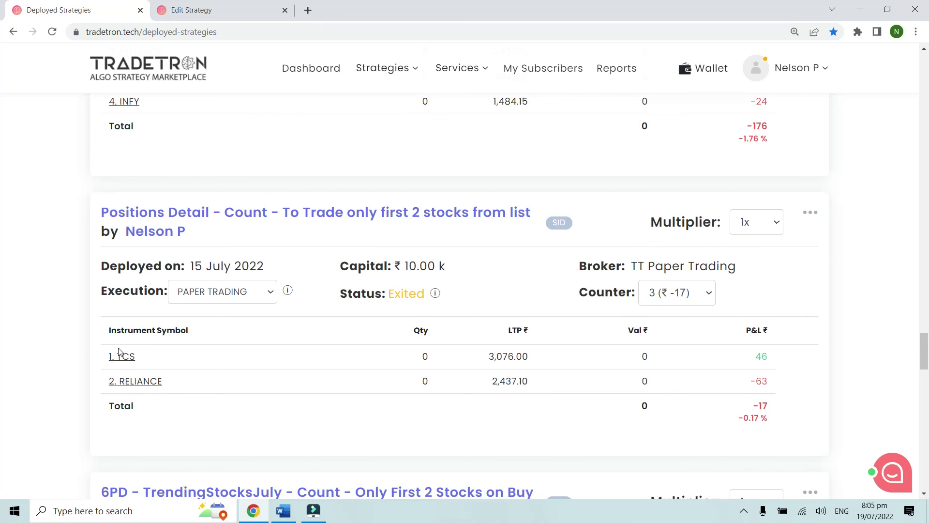
pyautogui.tripleClick(91, 385)
pyautogui.click(160, 393)
pyautogui.click(316, 512)
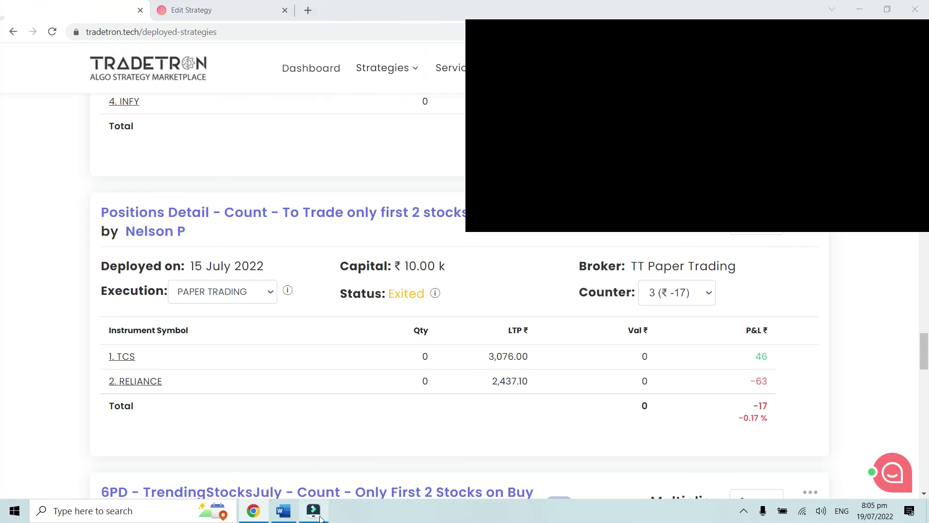
pyautogui.click(319, 519)
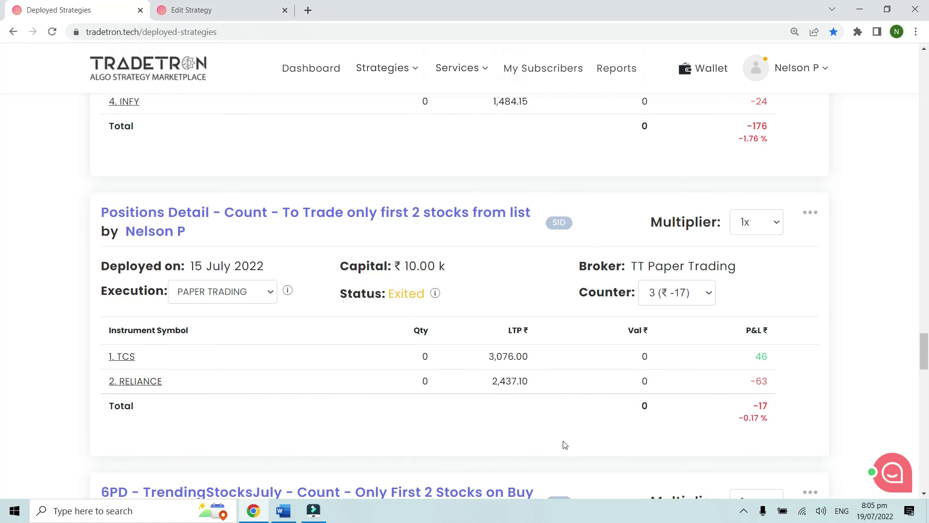
pyautogui.click(744, 512)
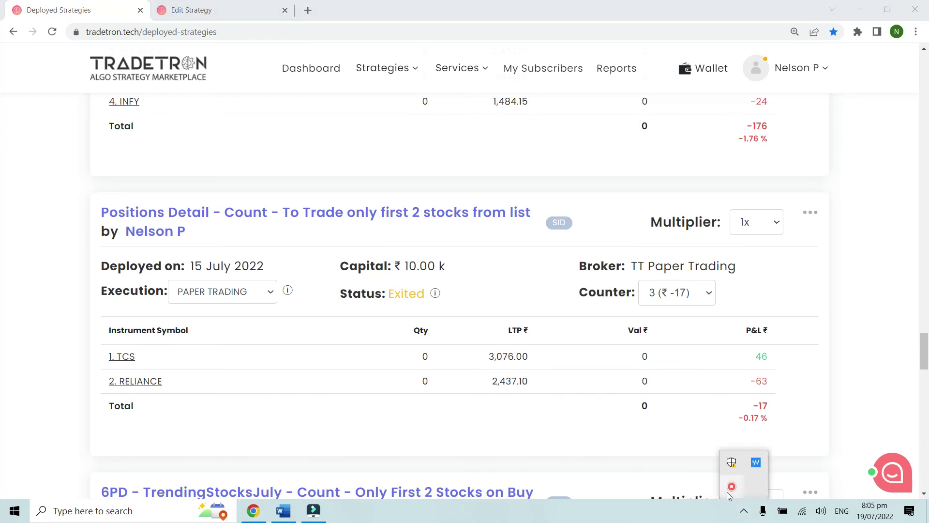